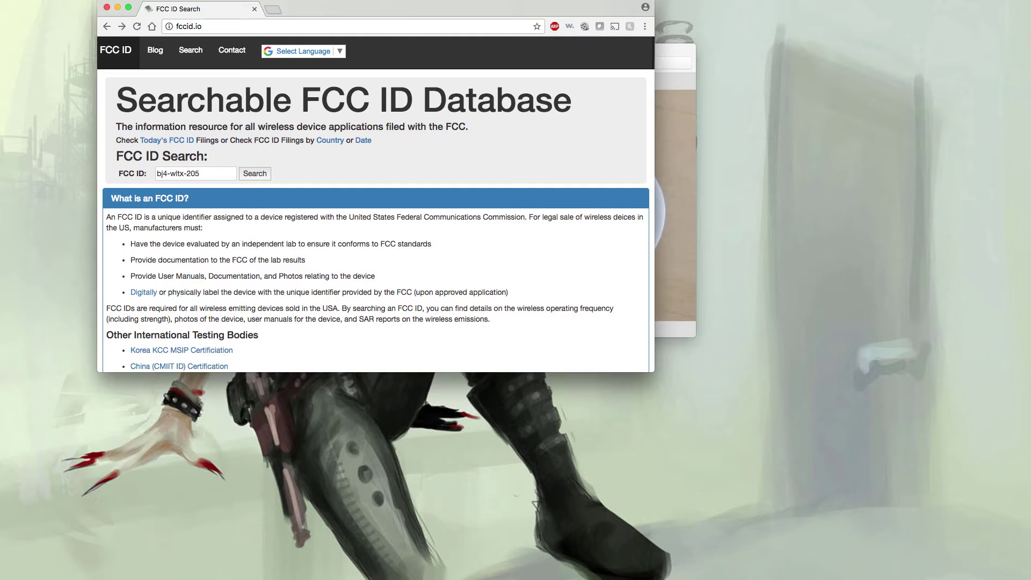
- Search fccid.io for BJ4-WLTX205 and bring up its 315–315 MHz frequency and exhibits list
click(248, 173)
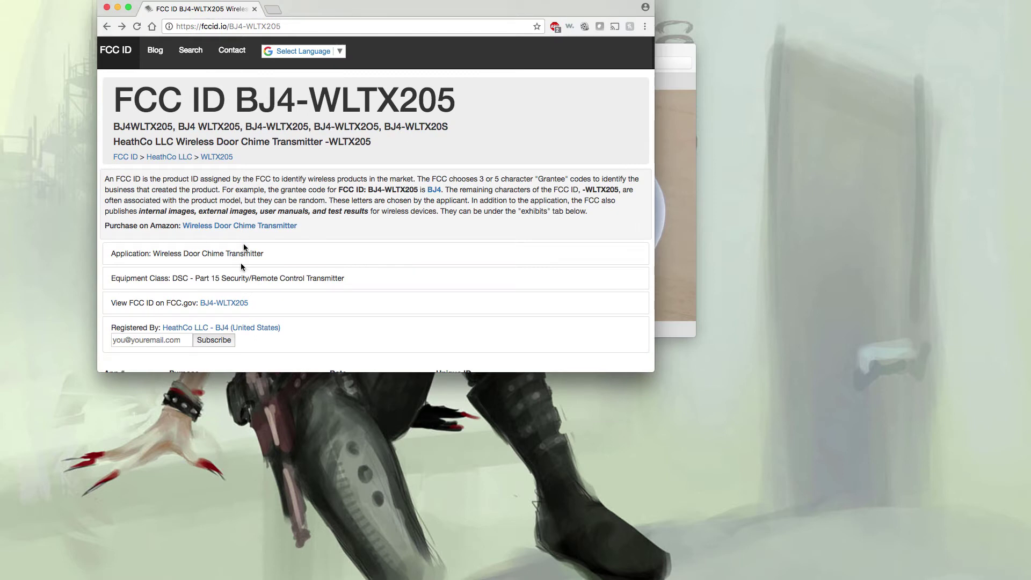
scroll(241, 252, down, 3)
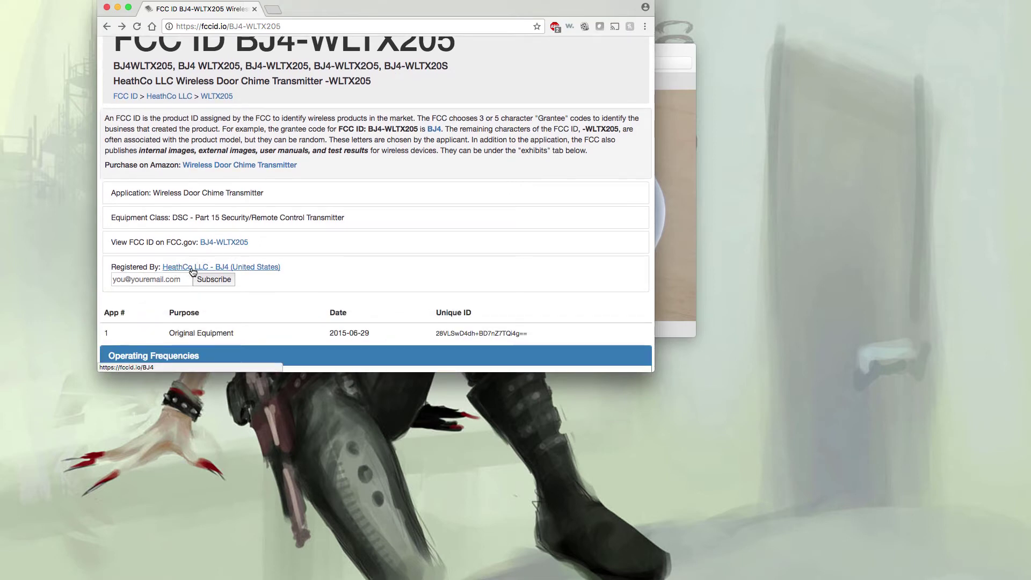
scroll(193, 271, down, 9)
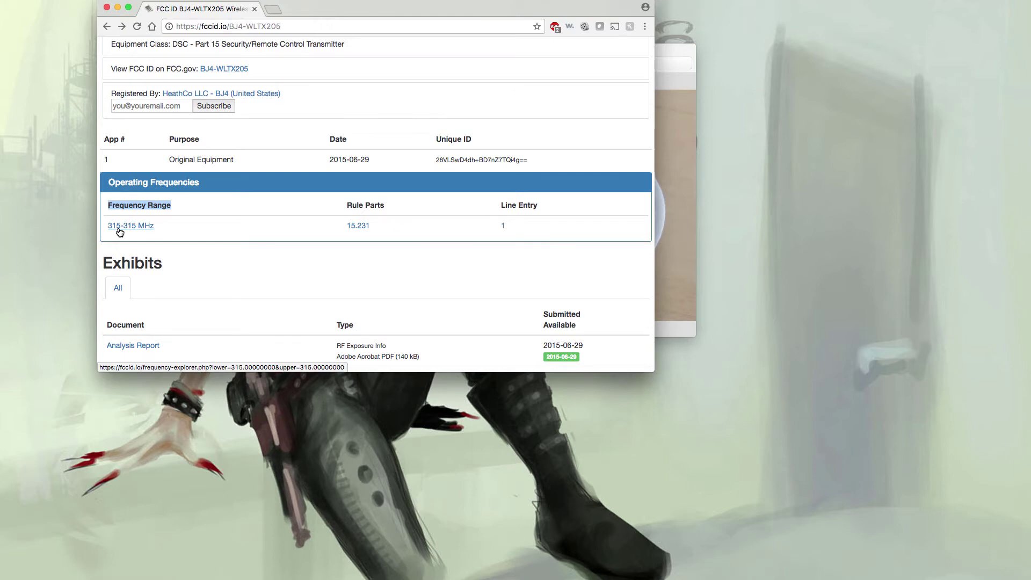
scroll(120, 232, down, 3)
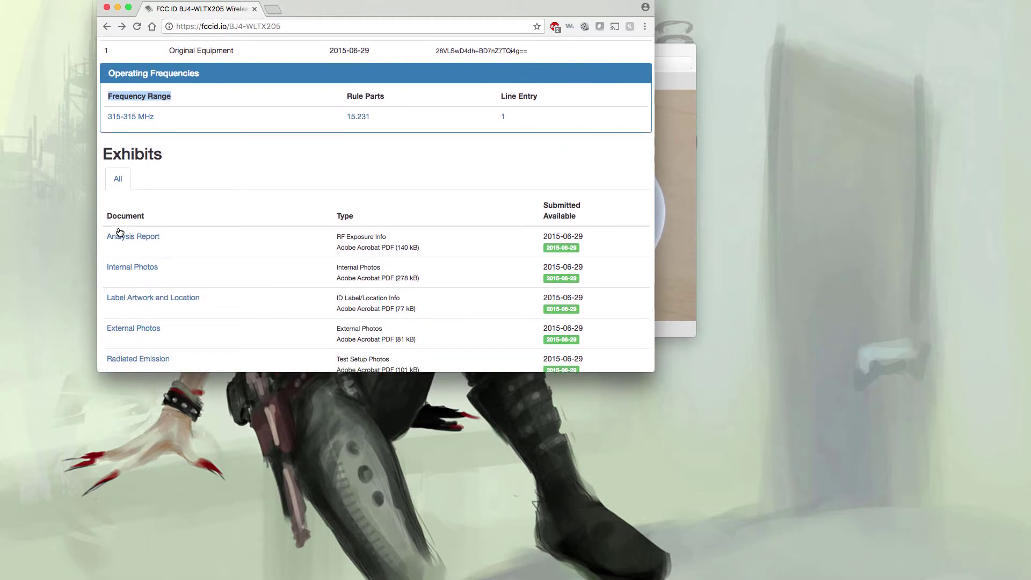
scroll(120, 232, down, 2)
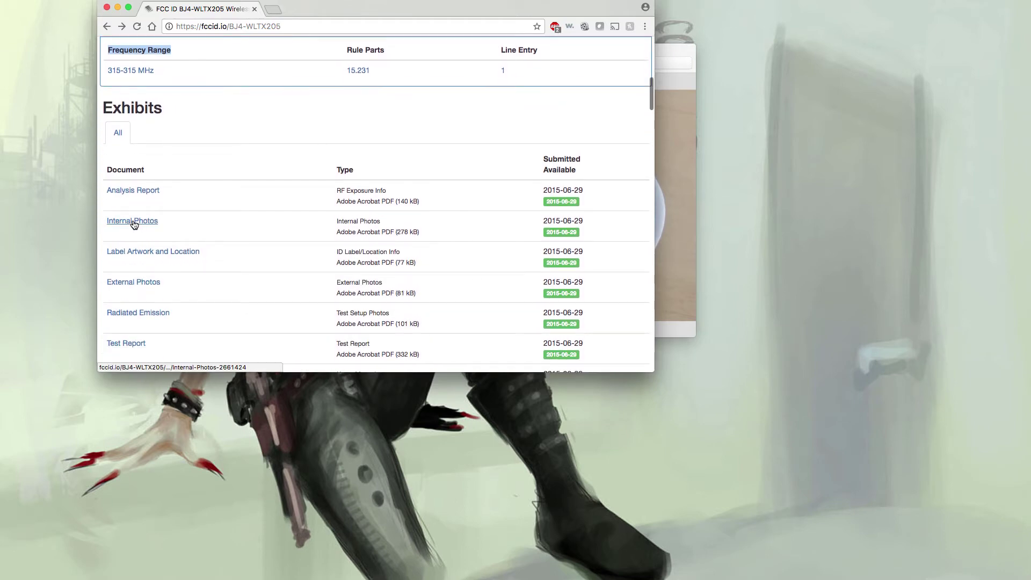
- Browse the Internal Photos exhibit showing the PTX02 transmitter board, then go back to the listing
click(134, 224)
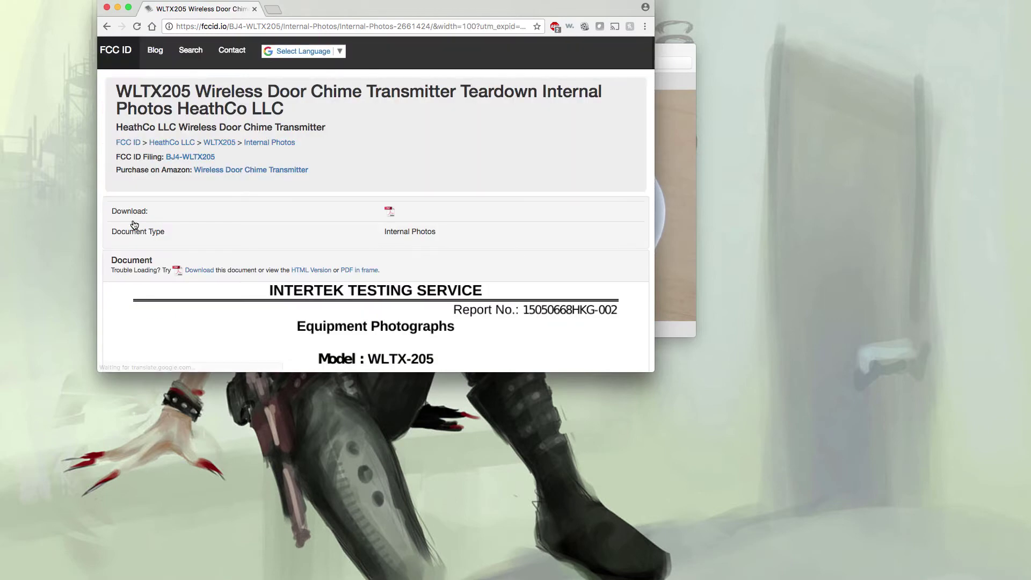
scroll(260, 212, down, 5)
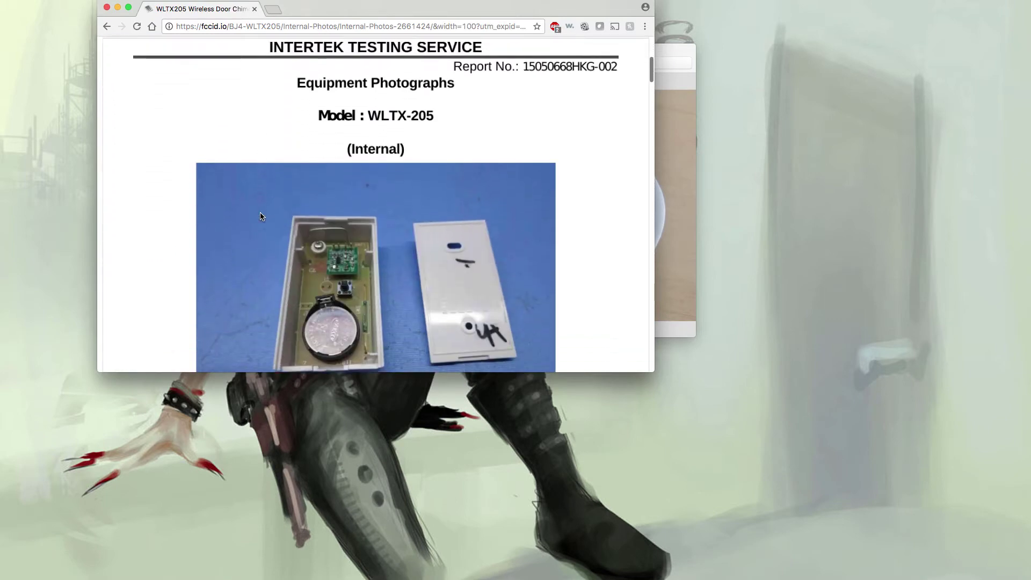
scroll(260, 216, down, 1)
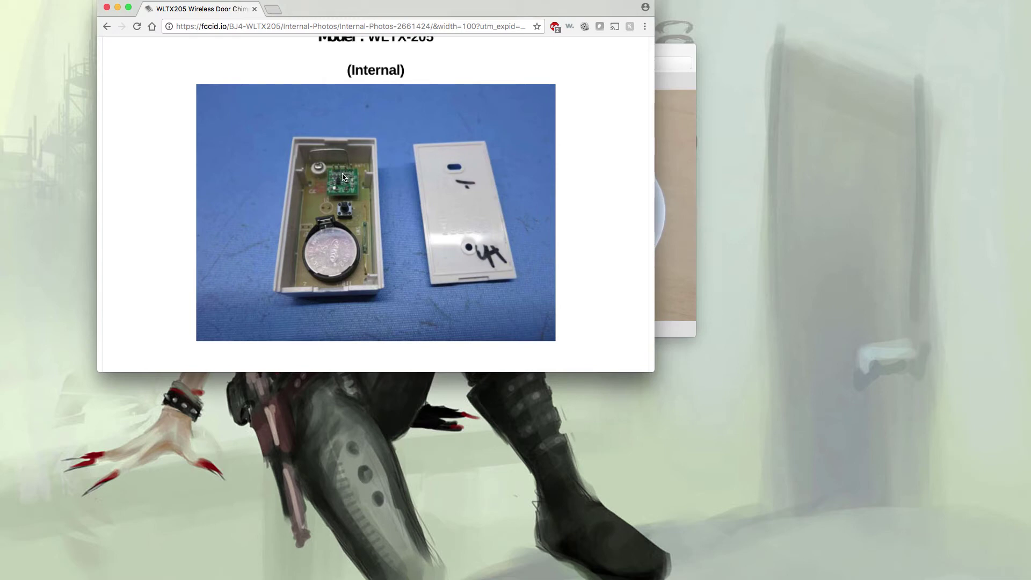
scroll(347, 175, down, 5)
scroll(343, 177, down, 2)
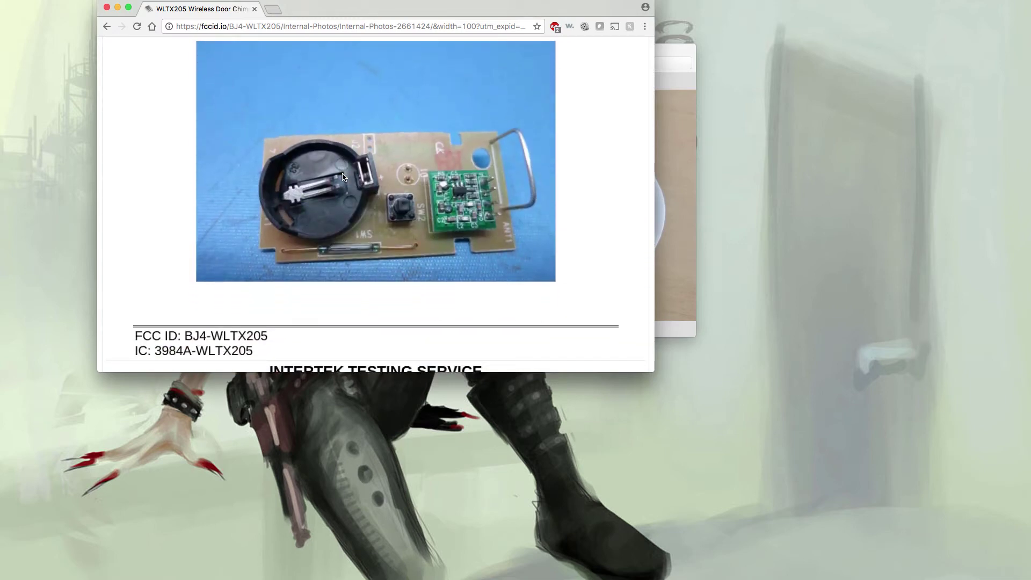
scroll(343, 178, down, 8)
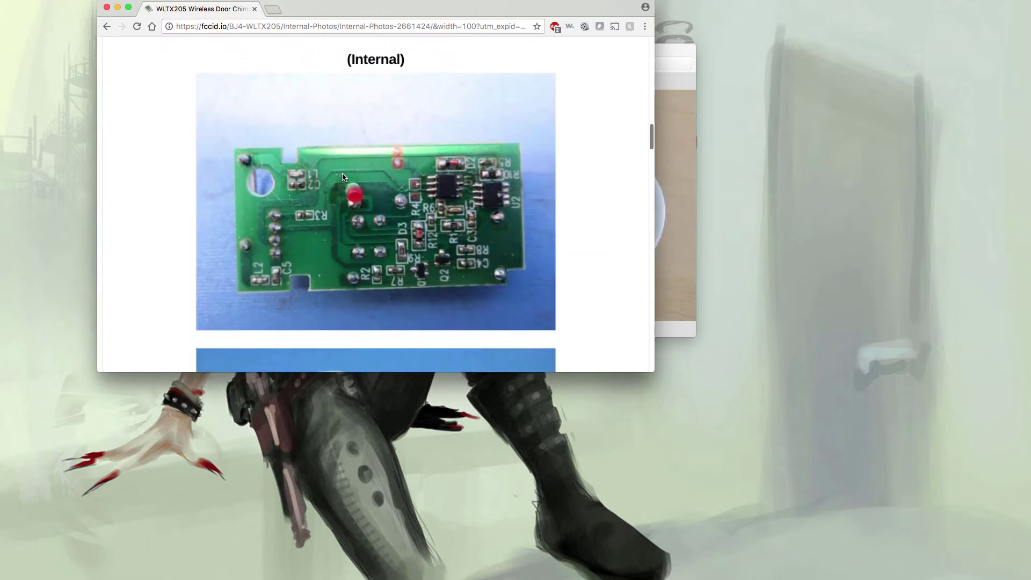
scroll(343, 177, down, 5)
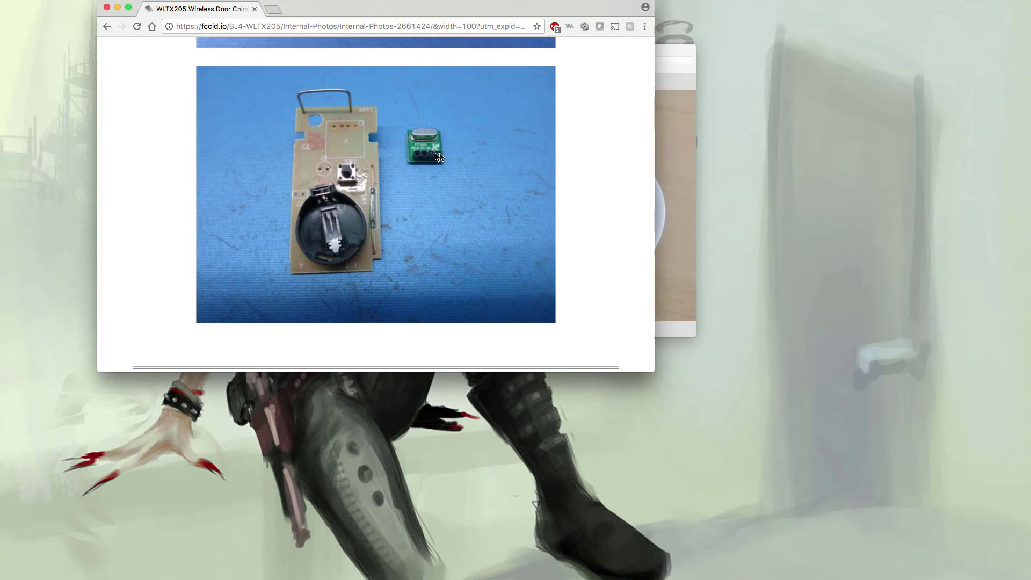
scroll(395, 176, down, 5)
scroll(395, 178, down, 8)
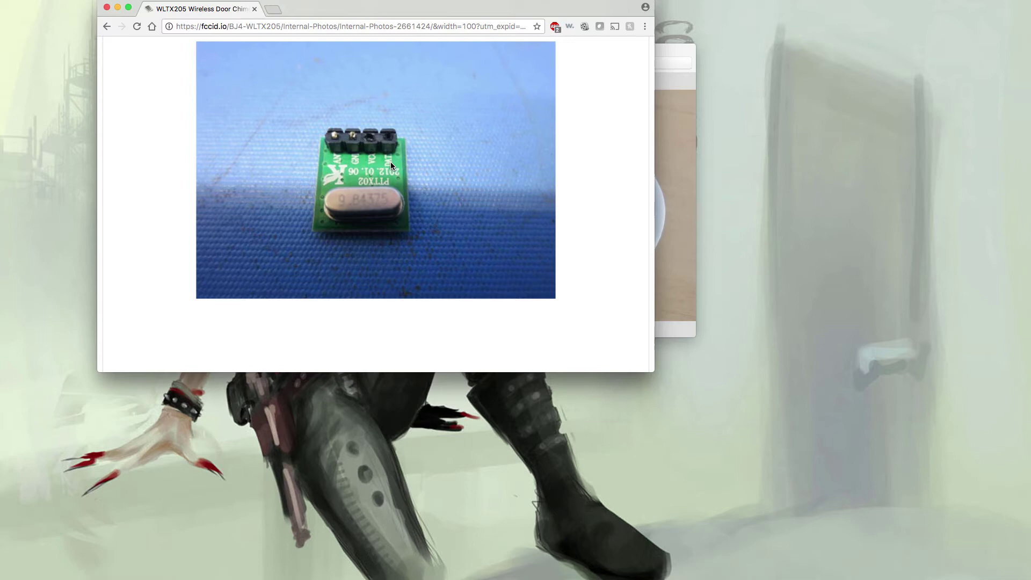
scroll(315, 161, down, 5)
scroll(315, 163, down, 5)
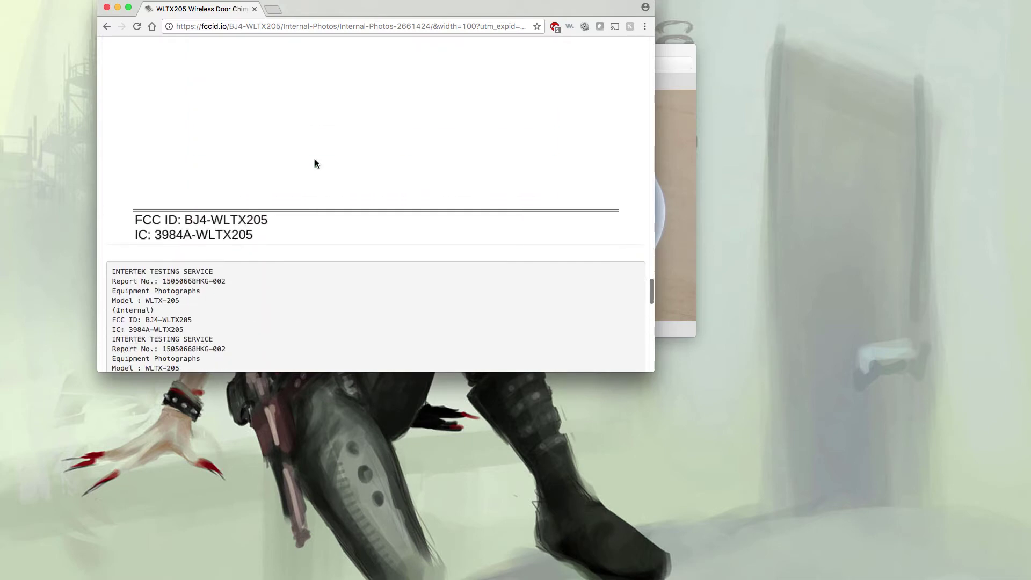
click(107, 26)
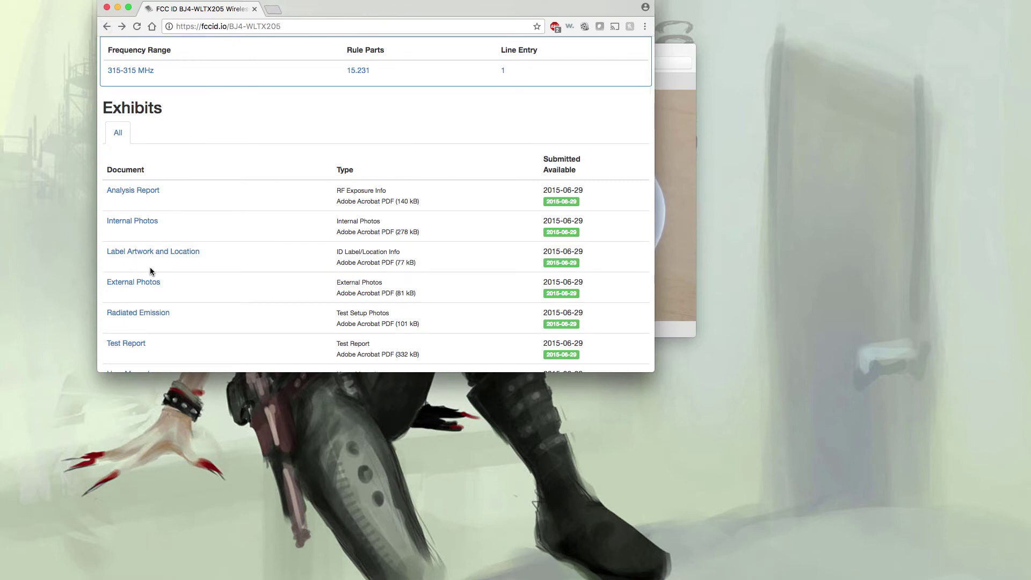
- Open the Test Report exhibit and reach the 8.1 Measured Bandwidth plot centred at 315.04 MHz
scroll(109, 305, down, 1)
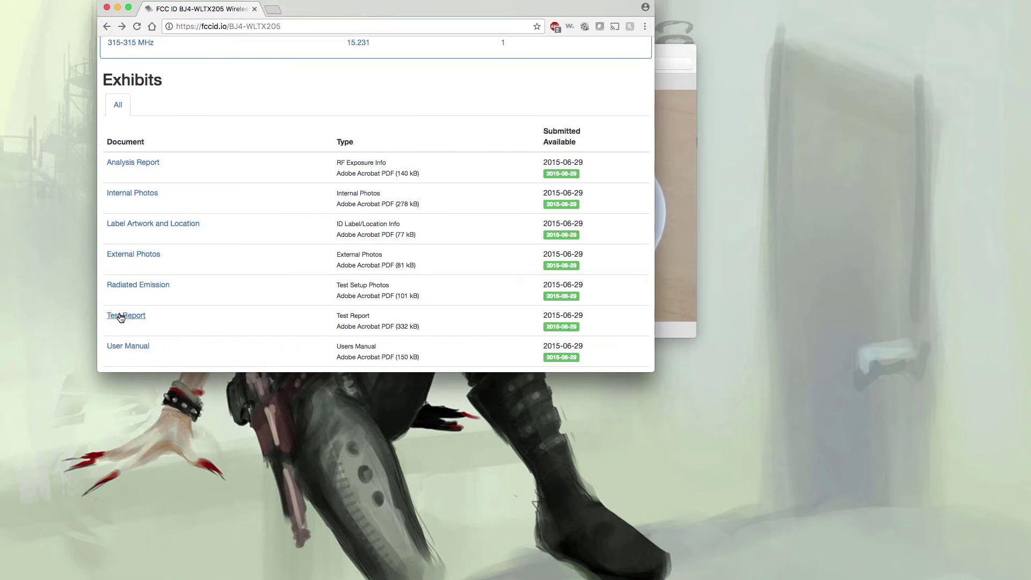
click(121, 317)
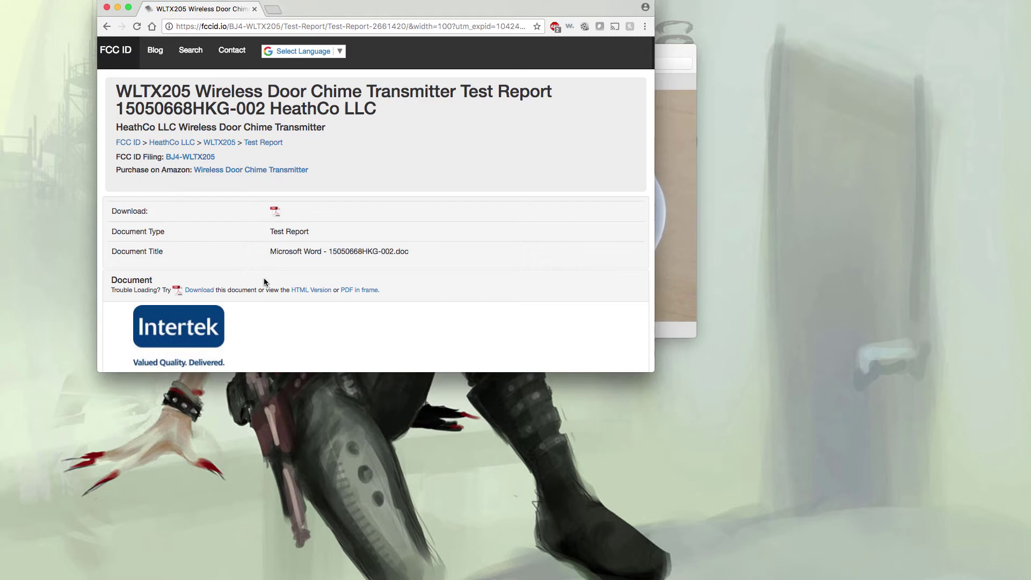
scroll(263, 279, down, 5)
scroll(263, 282, down, 5)
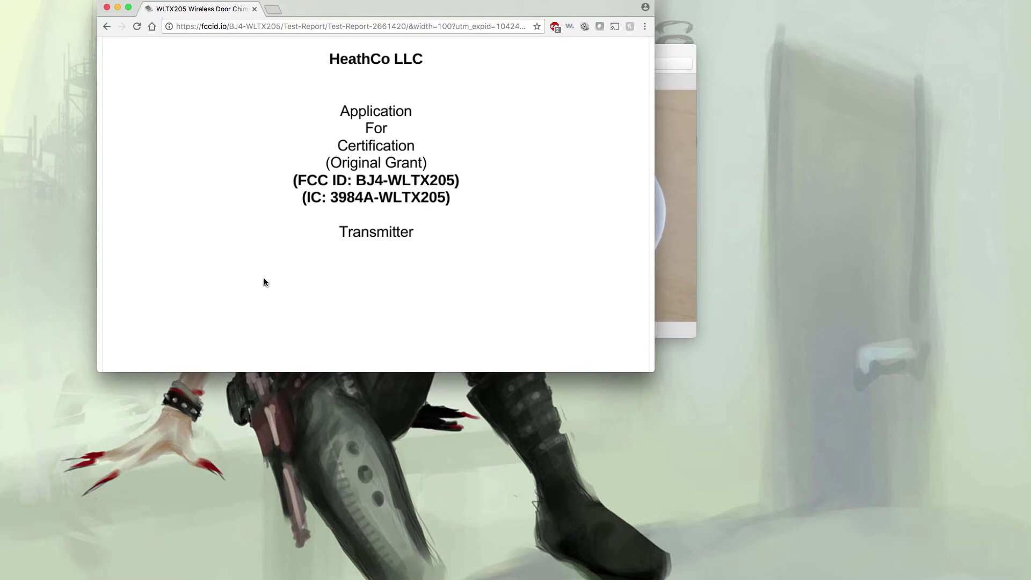
scroll(289, 234, down, 1)
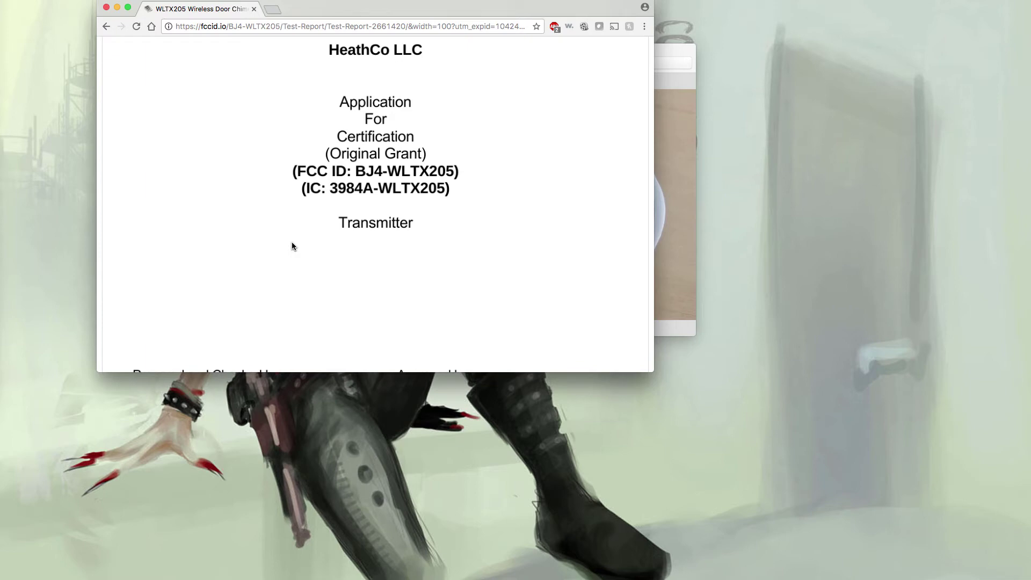
scroll(291, 243, down, 5)
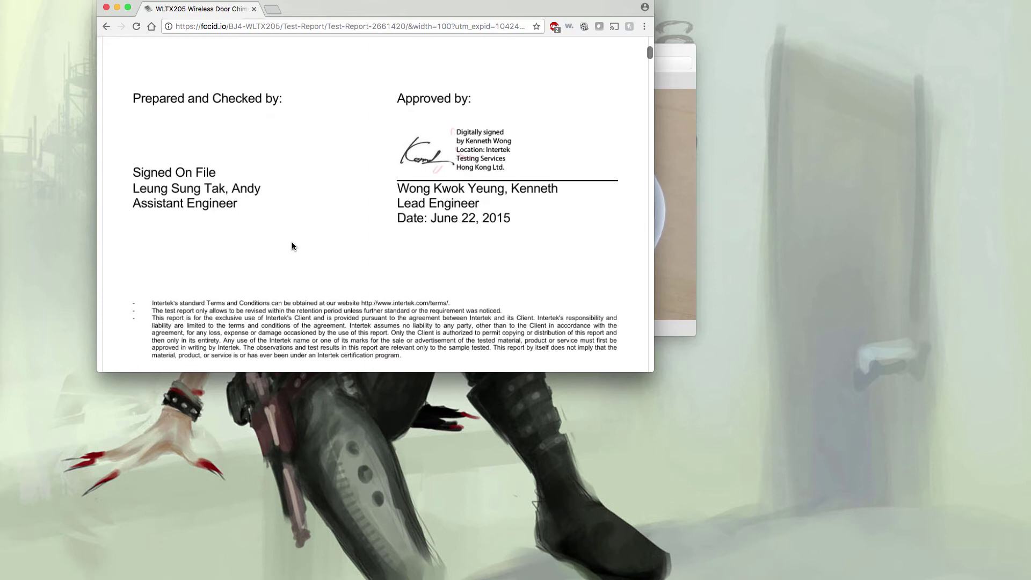
scroll(292, 246, down, 12)
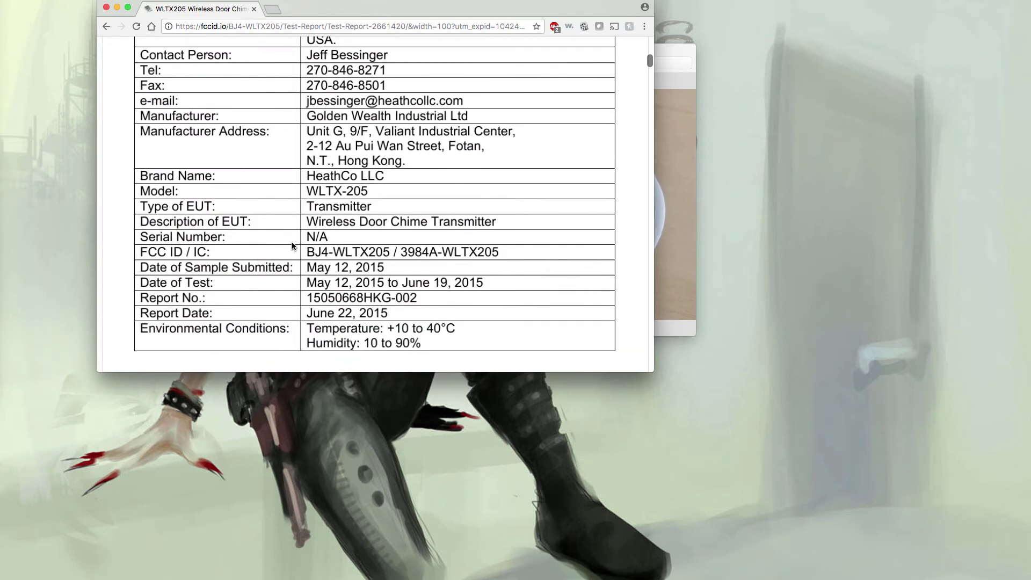
scroll(291, 243, down, 15)
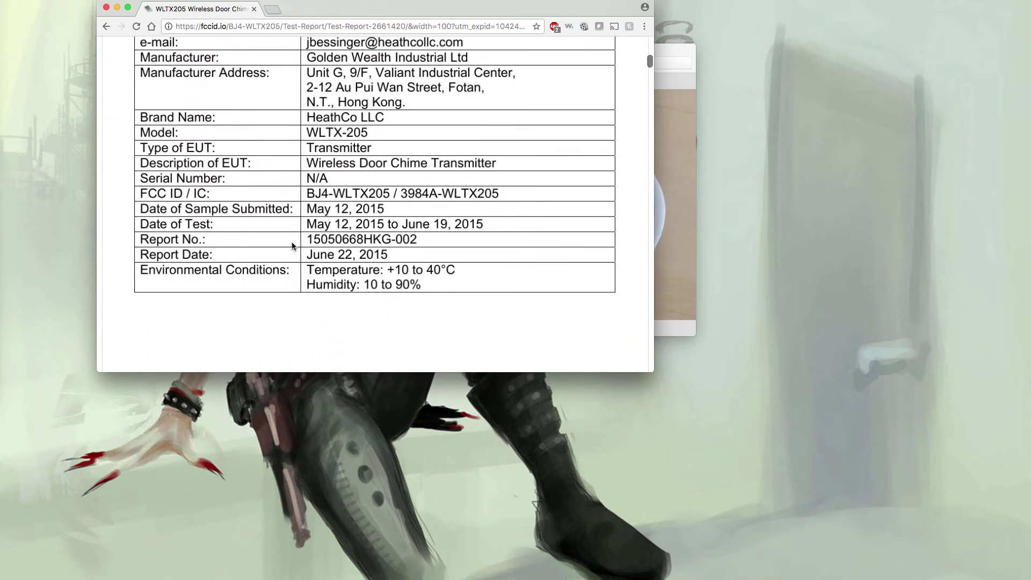
scroll(291, 246, down, 15)
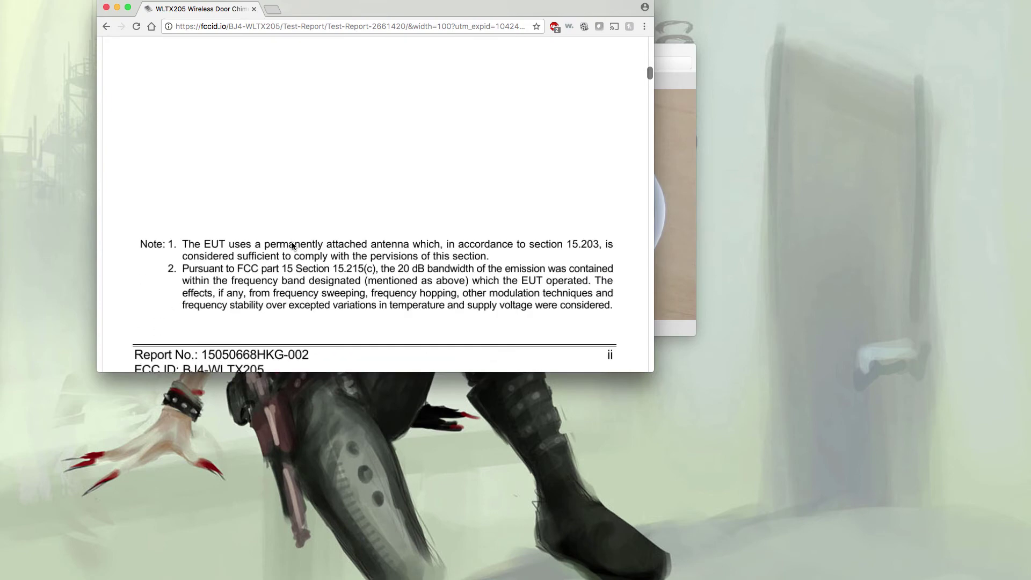
scroll(292, 246, down, 15)
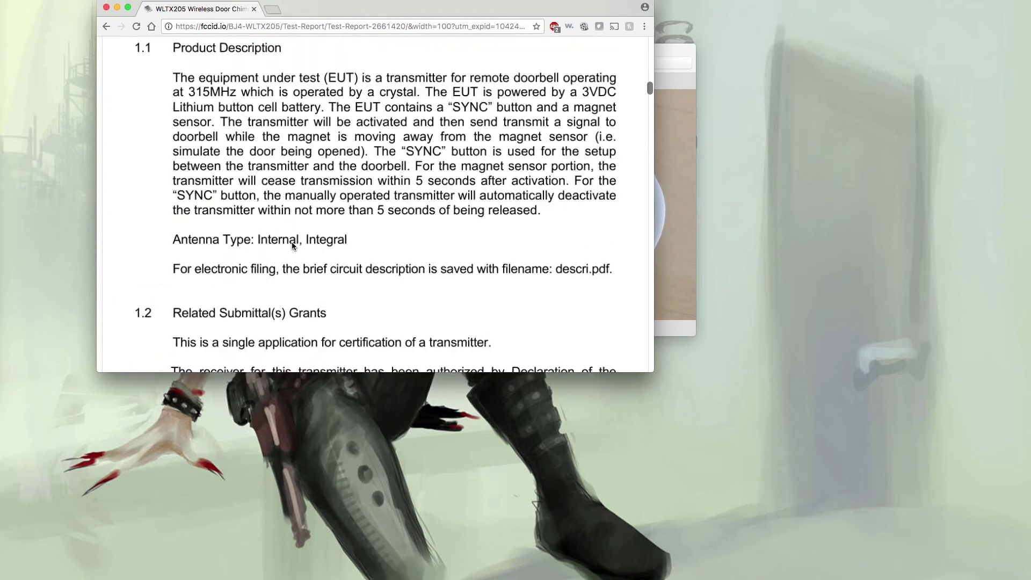
scroll(292, 246, down, 15)
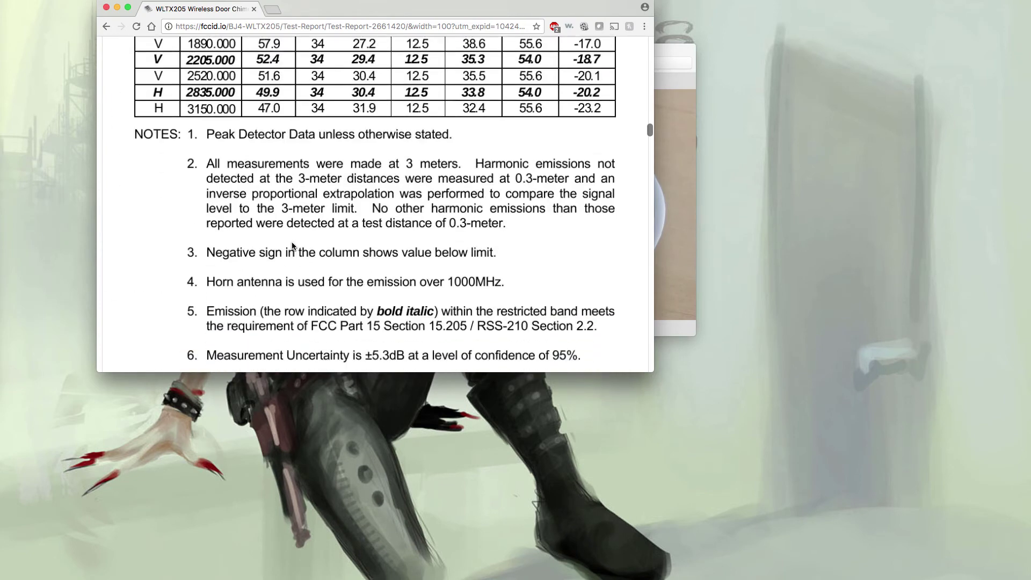
scroll(292, 246, down, 15)
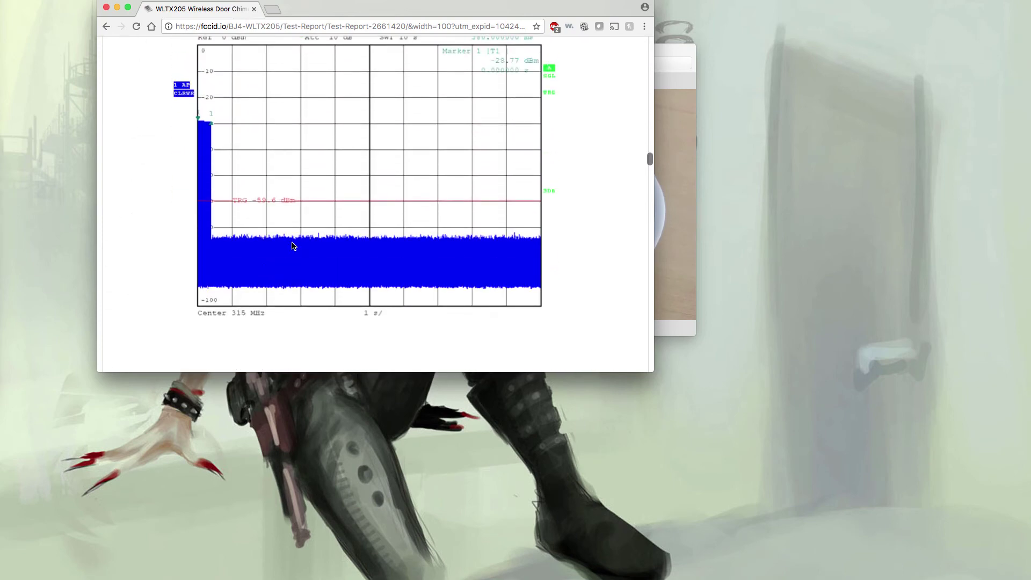
scroll(292, 246, down, 15)
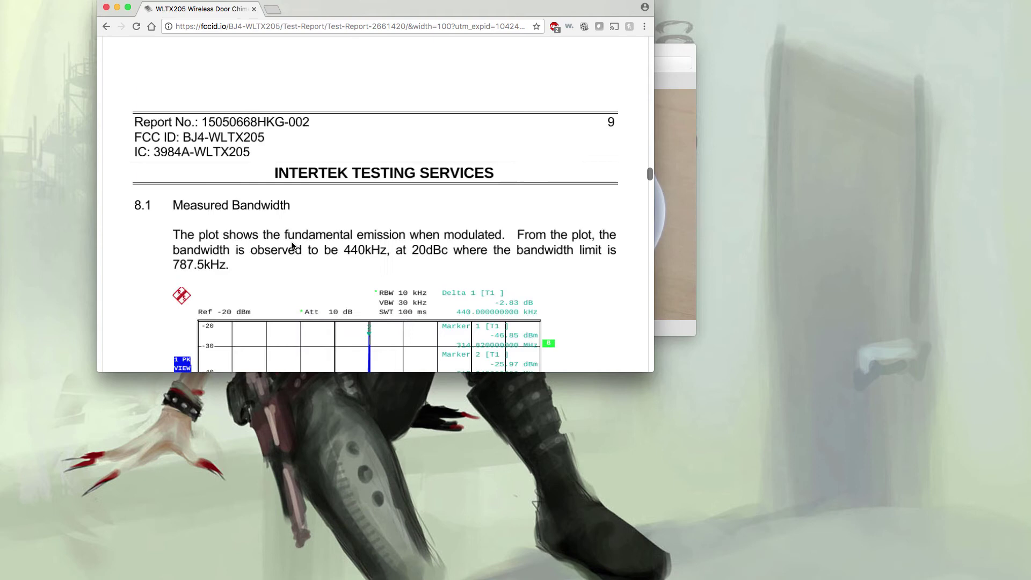
scroll(292, 246, down, 5)
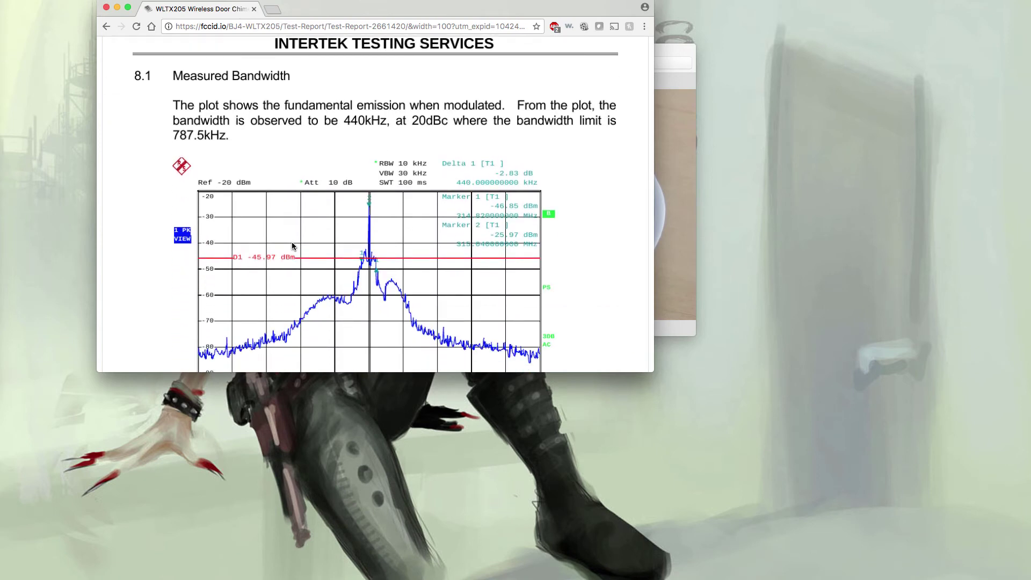
scroll(292, 246, down, 5)
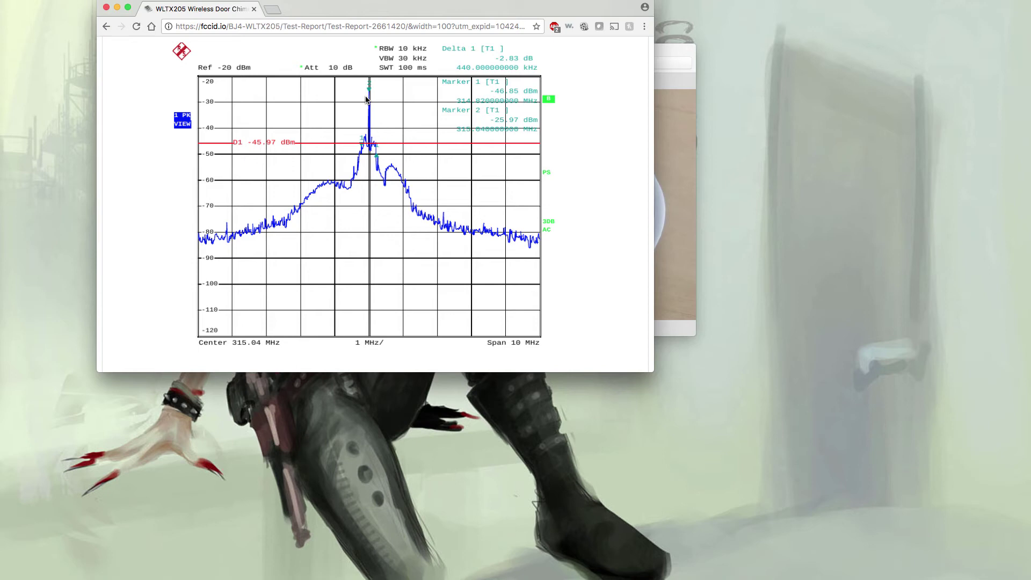
- Close the browser and confirm in Terminal that HackRF One reports firmware 2017.02.1, then clear
click(107, 8)
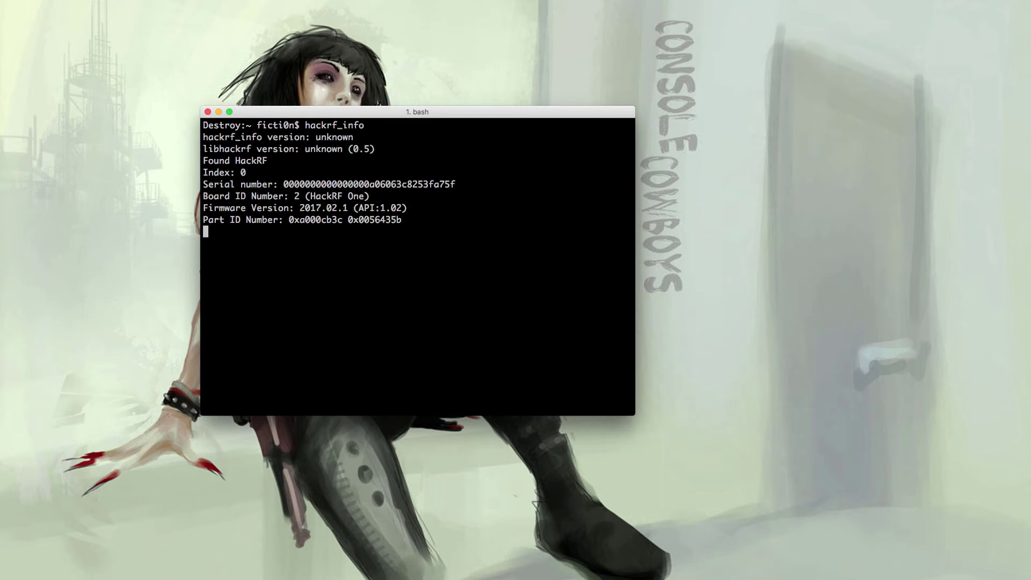
text(clear)
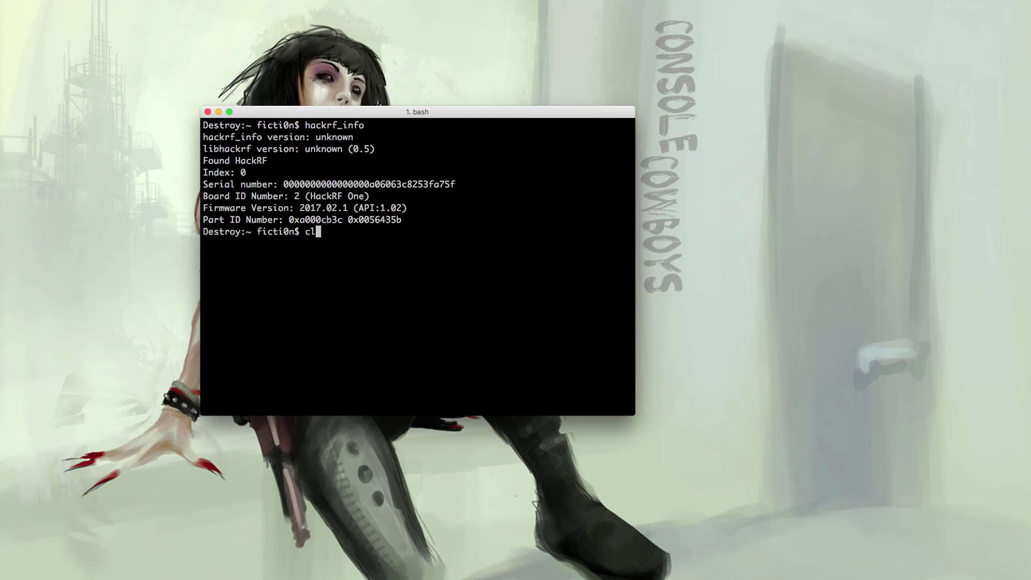
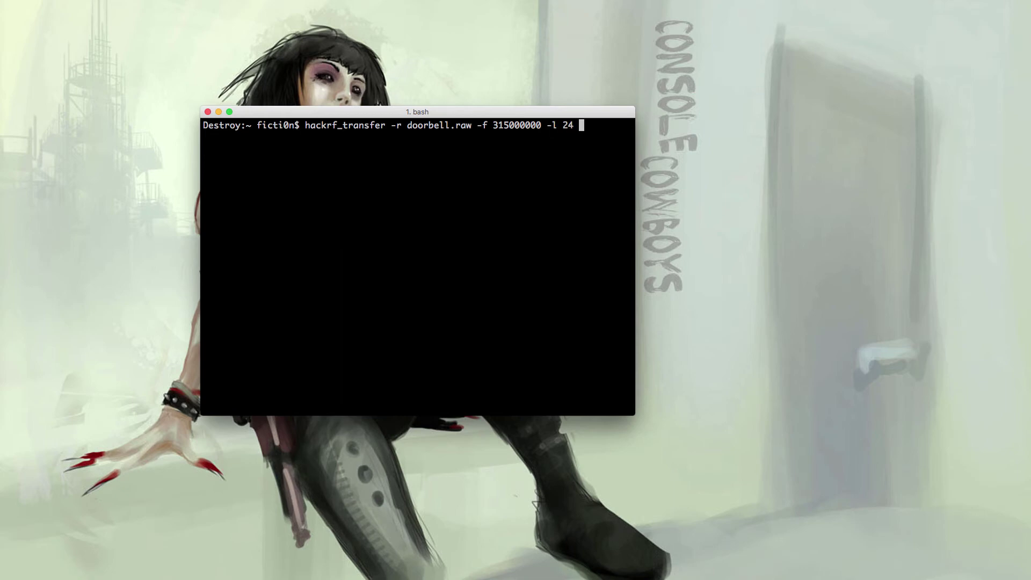
- Capture about 7 seconds of the 315 MHz doorbell into doorbell.raw with VGA gain 20, then stop
text(-g 20)
key(Return)
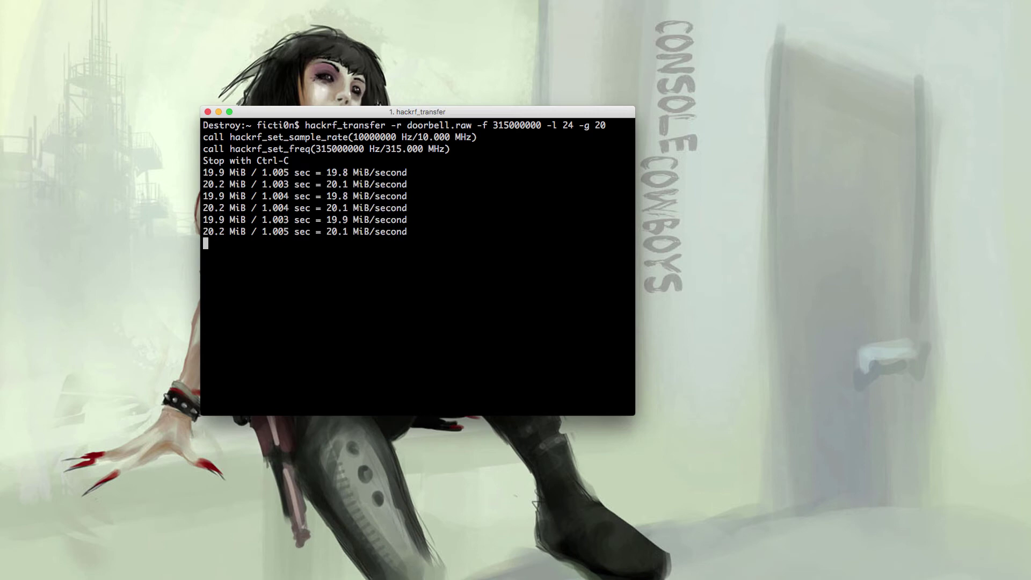
key(ctrl+c)
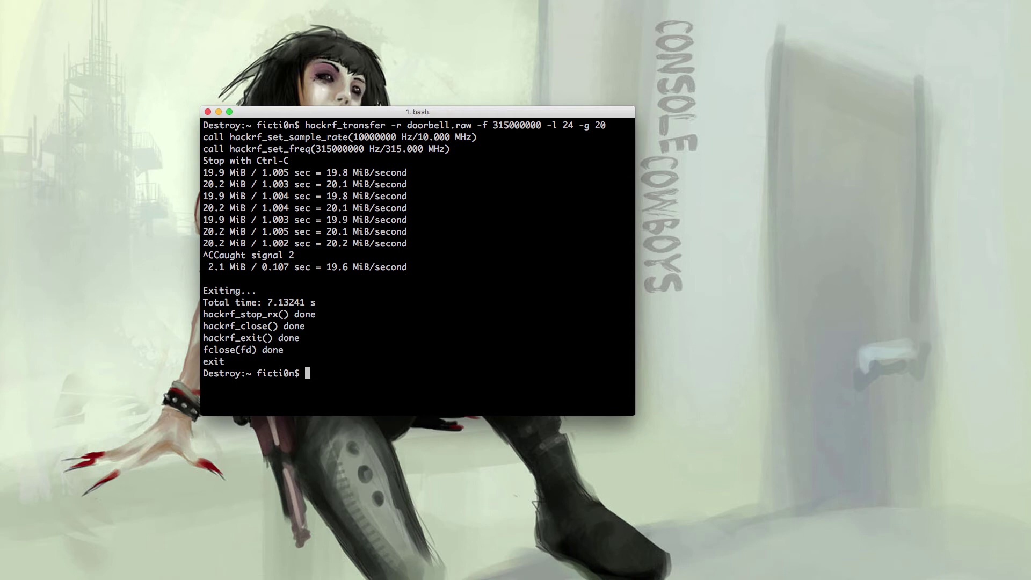
text(clear)
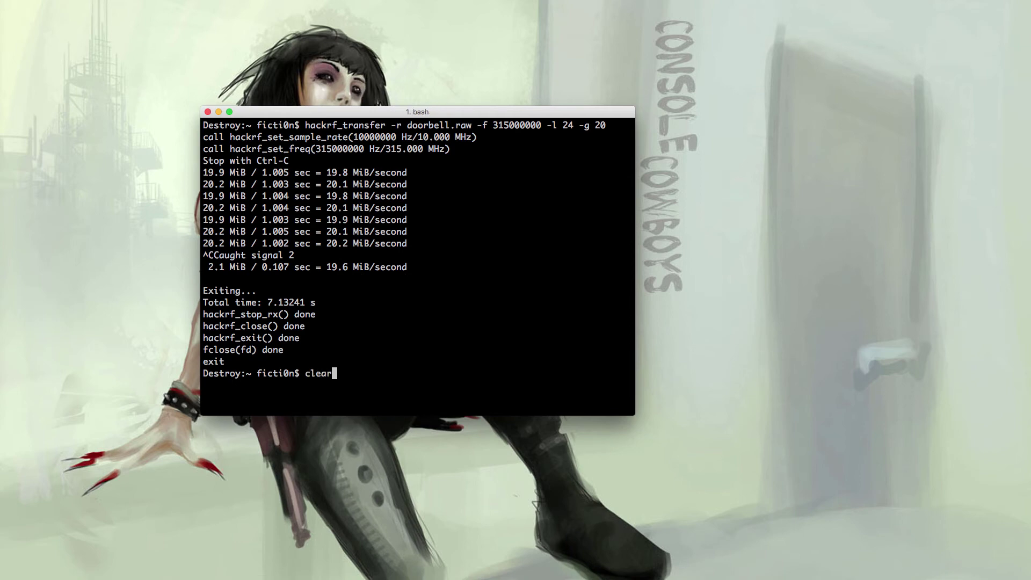
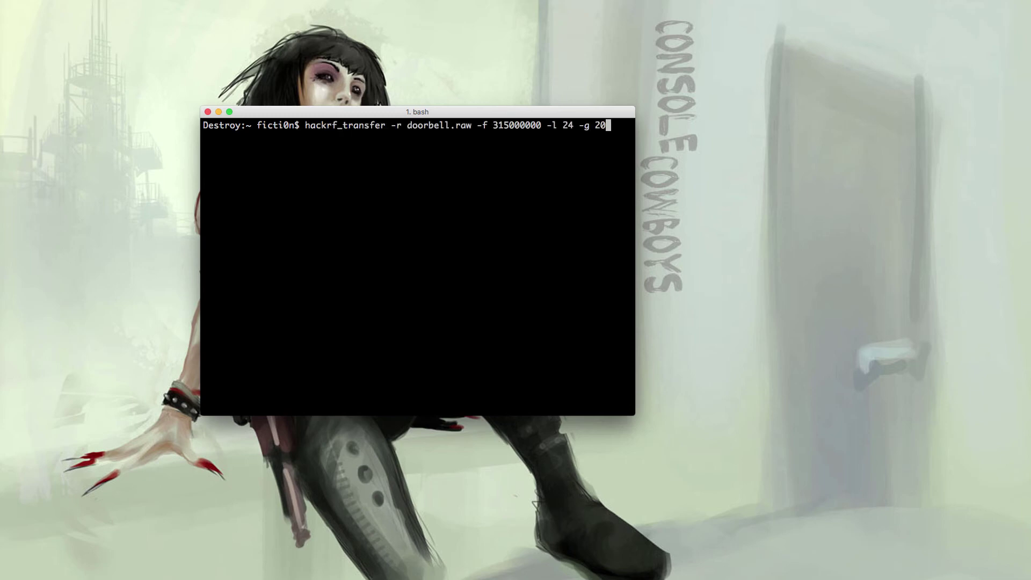
- Erase the '-l 24 -g 20' gain options from the end of the hackrf_transfer command
key(BackSpace)
key(BackSpace)
key(BackSpace)
key(BackSpace)
key(BackSpace)
key(BackSpace)
key(BackSpace)
key(BackSpace)
key(BackSpace)
key(BackSpace)
key(BackSpace)
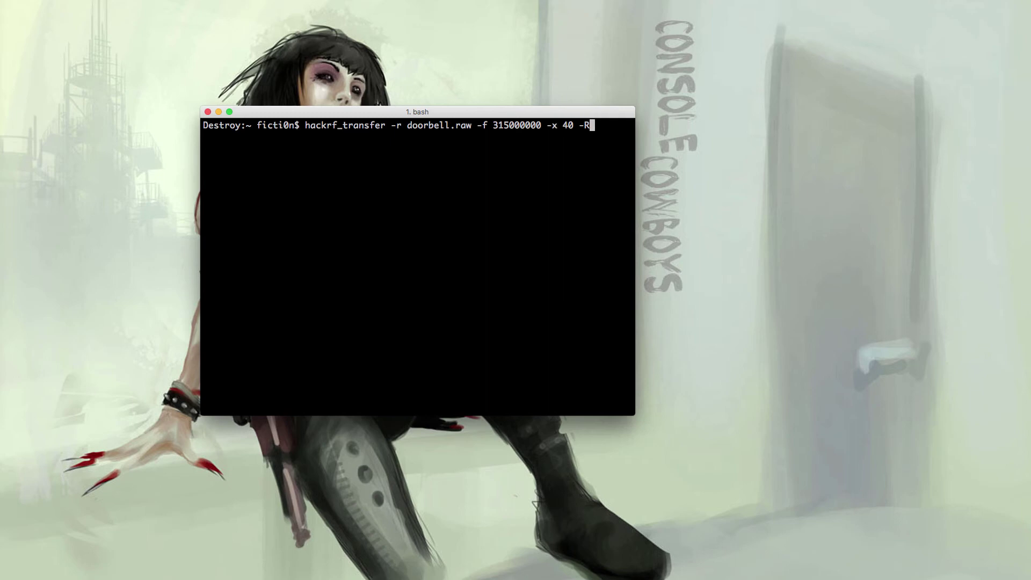
key(Left)
key(Left)
key(Left)
key(Left)
key(Left)
key(Left)
key(Left)
key(Left)
key(Left)
key(Left)
key(Left)
key(Left)
key(Left)
key(Left)
key(Left)
key(Left)
key(Left)
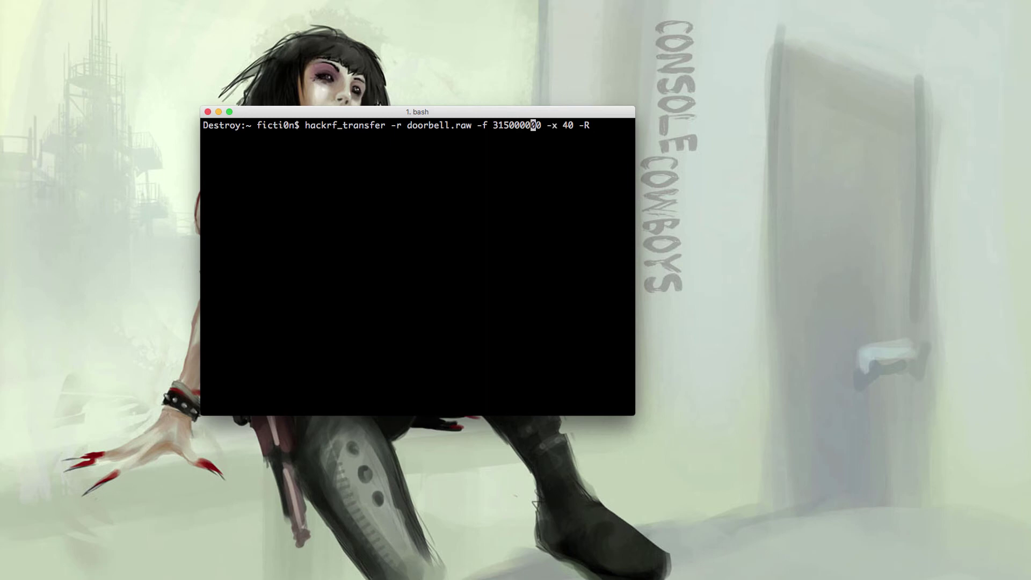
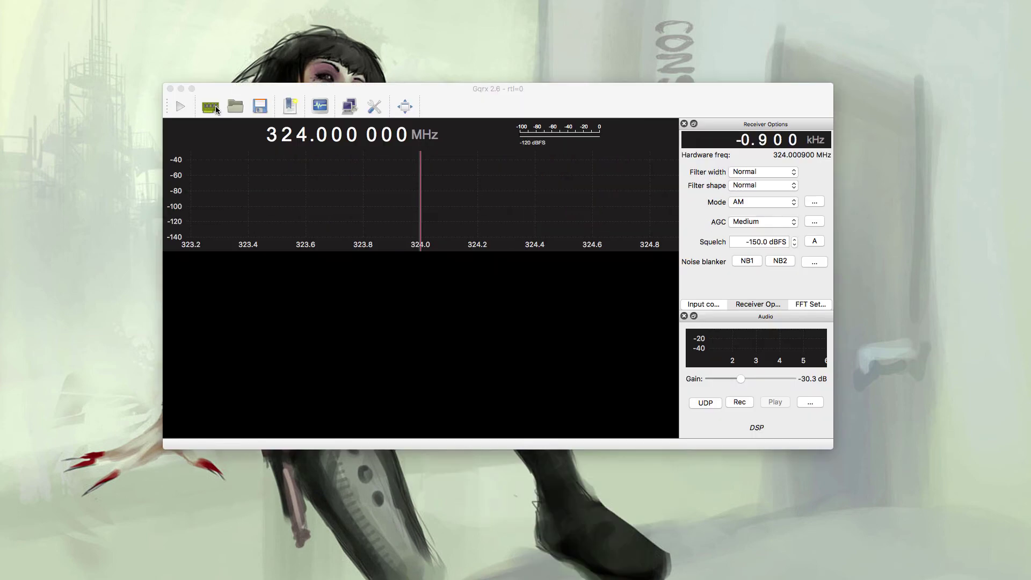
- Keep the Realtek RTL2838 dongle as the input device in the I/O device settings
click(211, 106)
click(534, 198)
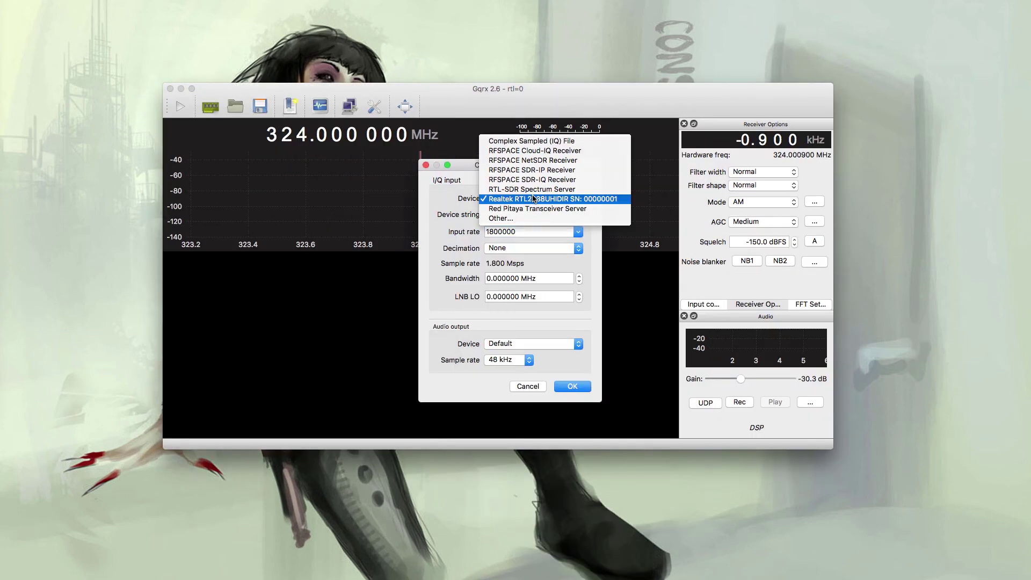
click(535, 199)
click(562, 388)
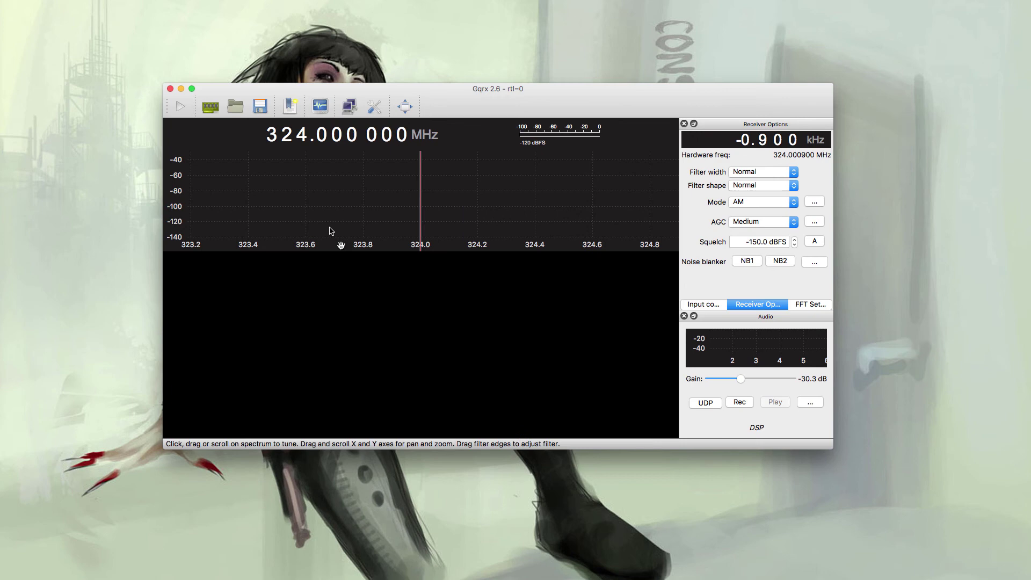
- Tune the receiver frequency to 315.000 000 MHz
scroll(304, 135, up, 2)
scroll(286, 140, down, 1)
right_click(286, 139)
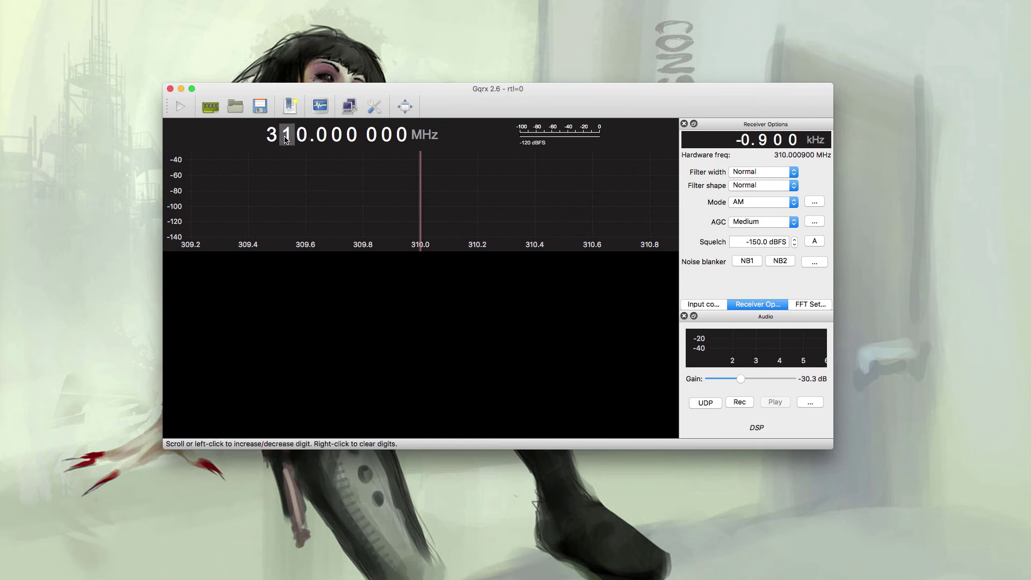
scroll(303, 136, up, 5)
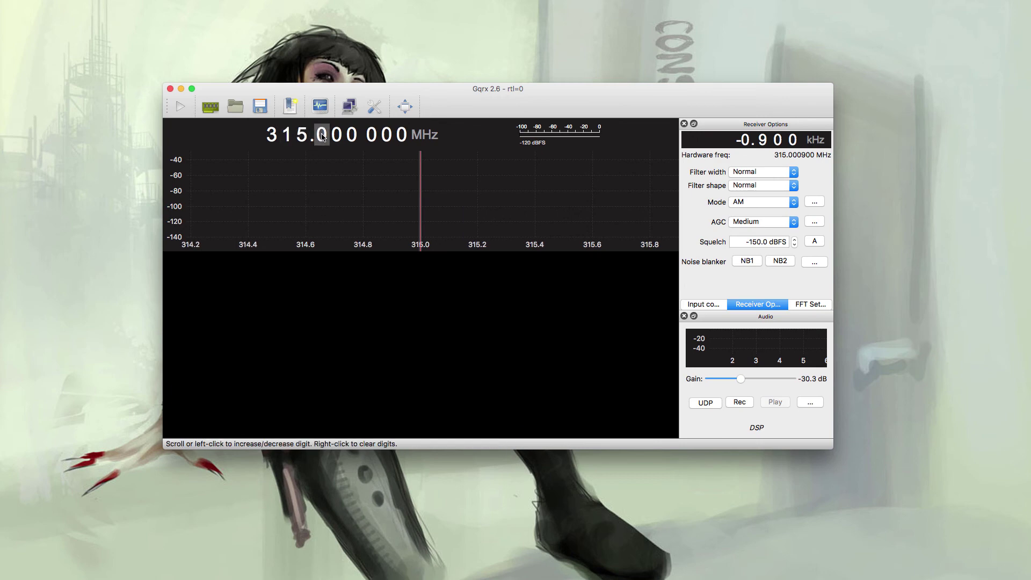
- Start DSP, put the demodulator on the burst at 314.988 700 MHz, then stop DSP
click(179, 108)
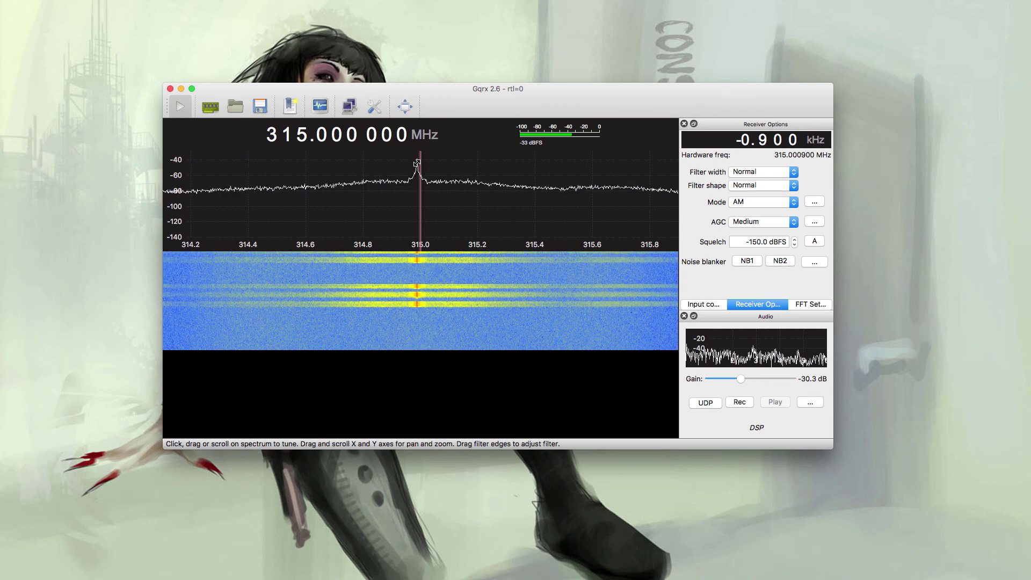
drag(418, 163, 415, 163)
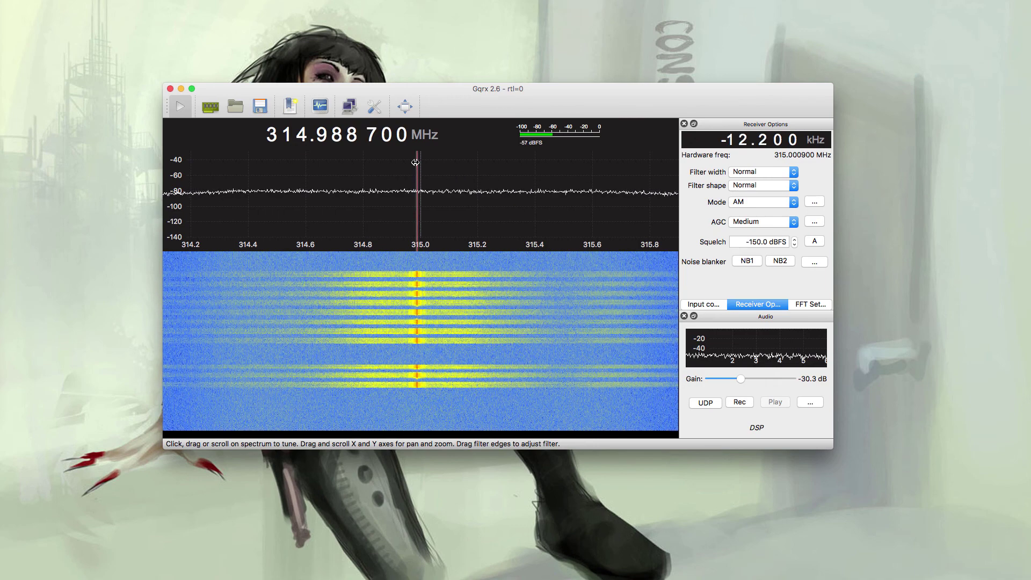
click(181, 108)
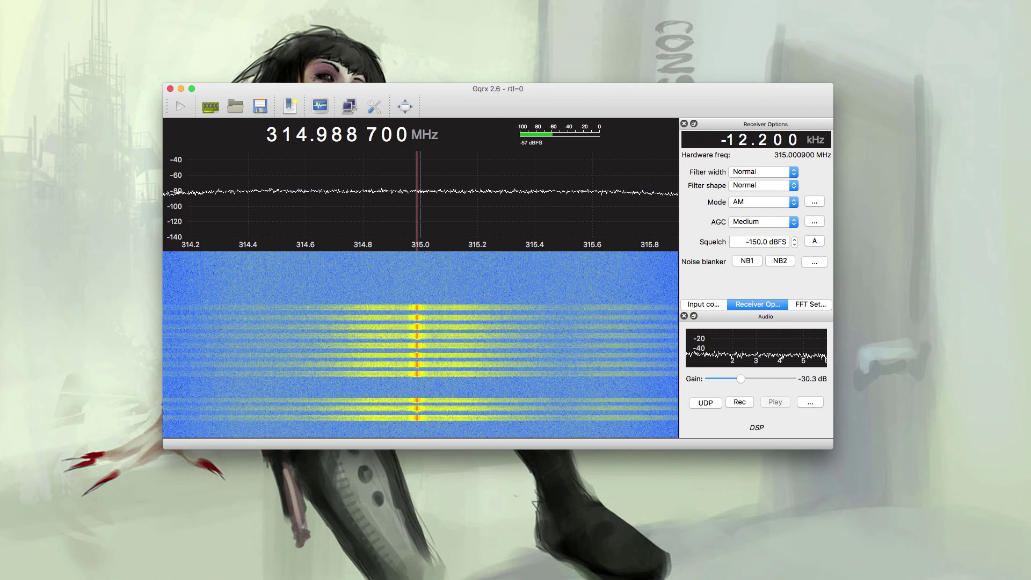
- Resume receiving, record the demodulated bursts to a WAV file, then stop recording and DSP
click(179, 107)
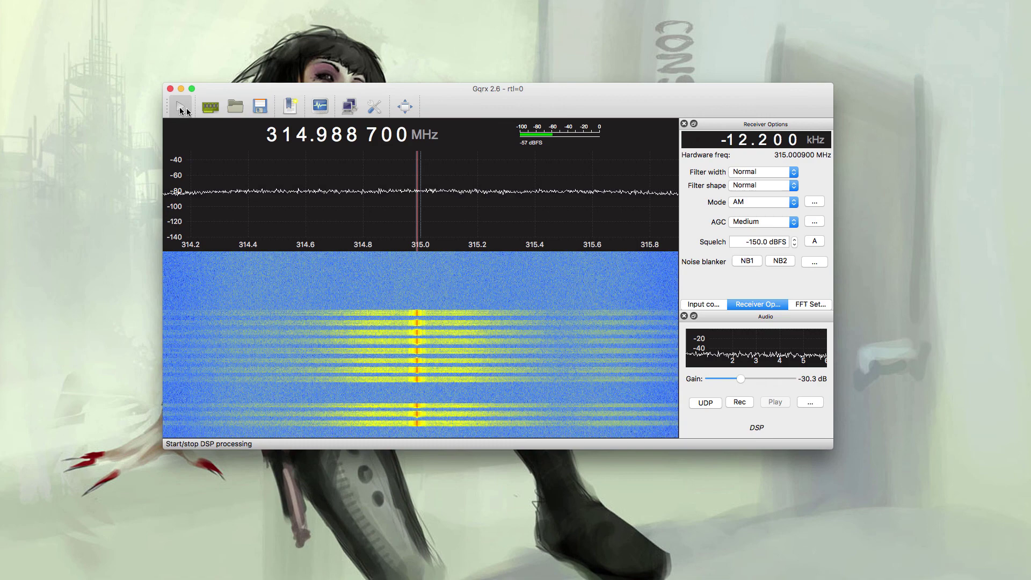
click(737, 402)
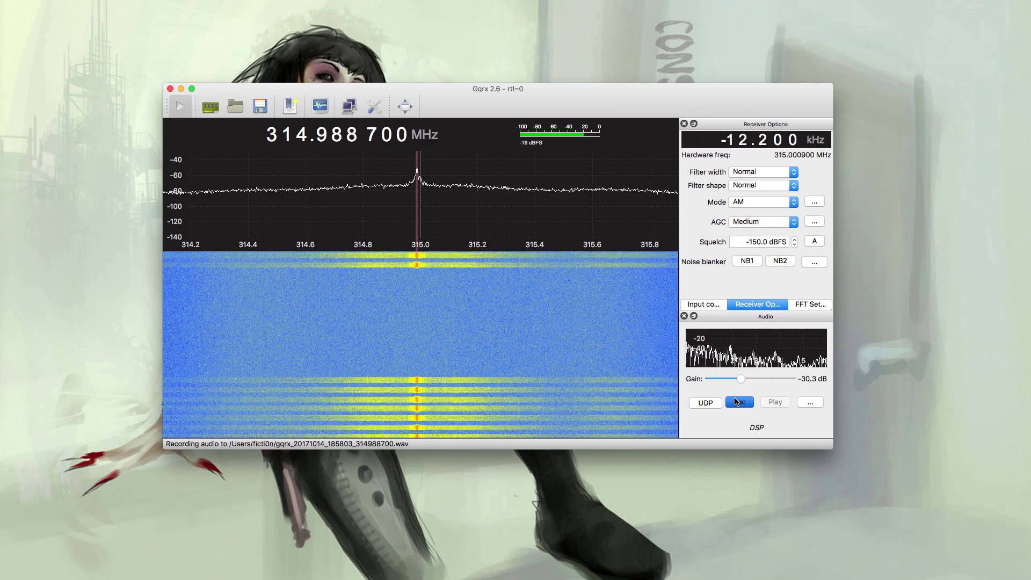
click(738, 401)
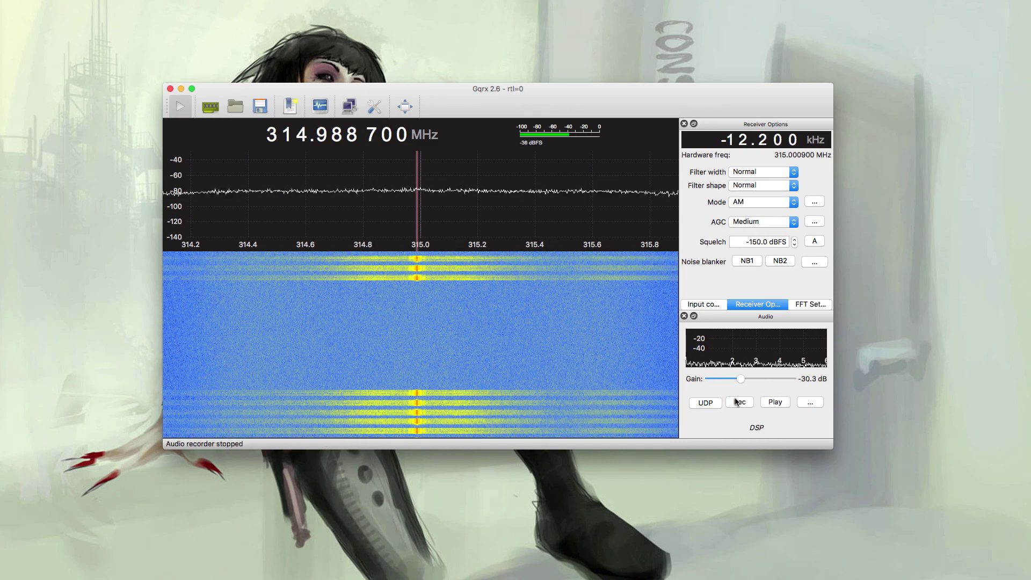
click(180, 105)
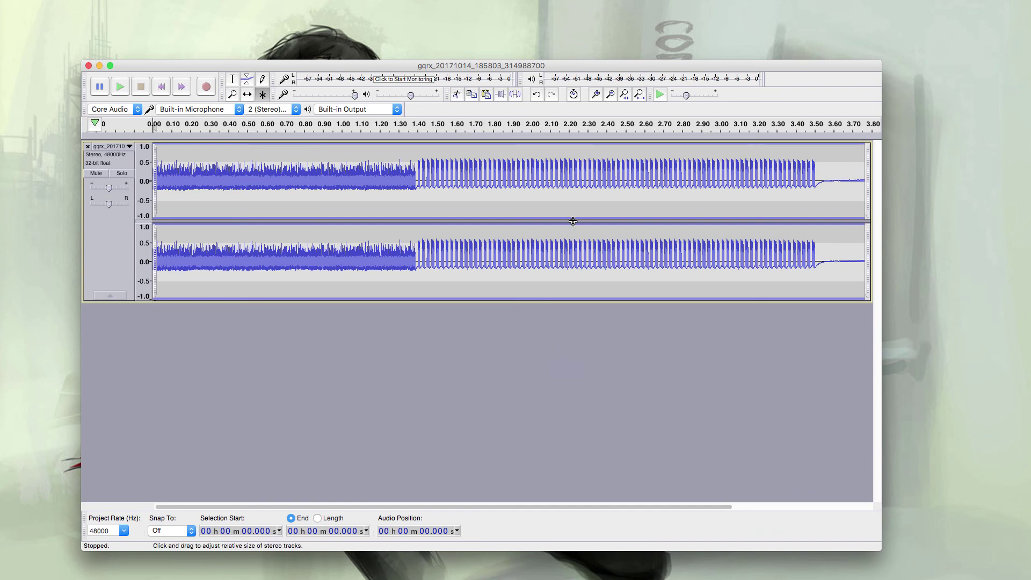
- Zoom the Audacity waveform onto the pulse trains around 2.33–2.39 s until individual pulses show
click(596, 95)
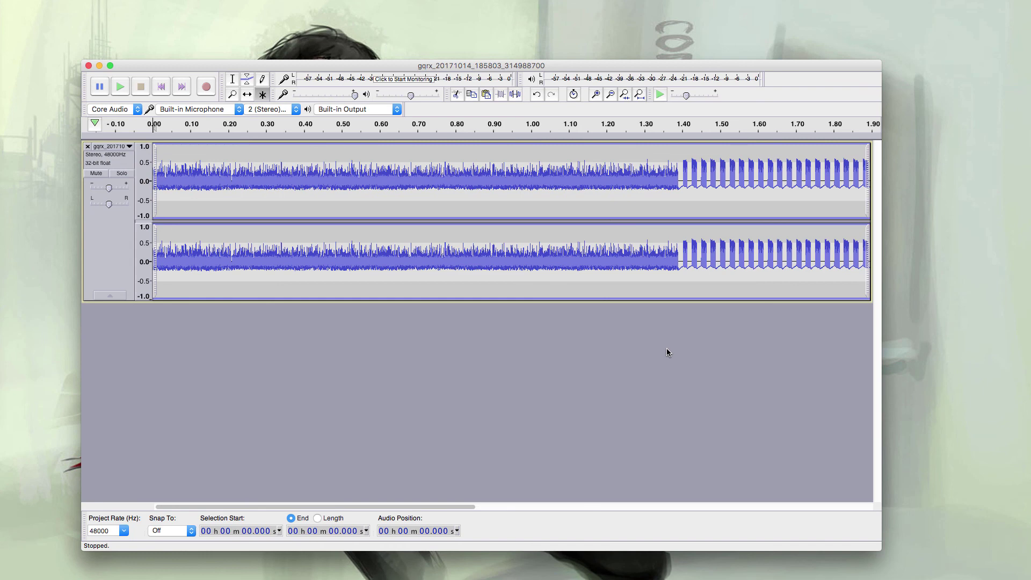
scroll(668, 352, right, 5)
scroll(667, 352, right, 4)
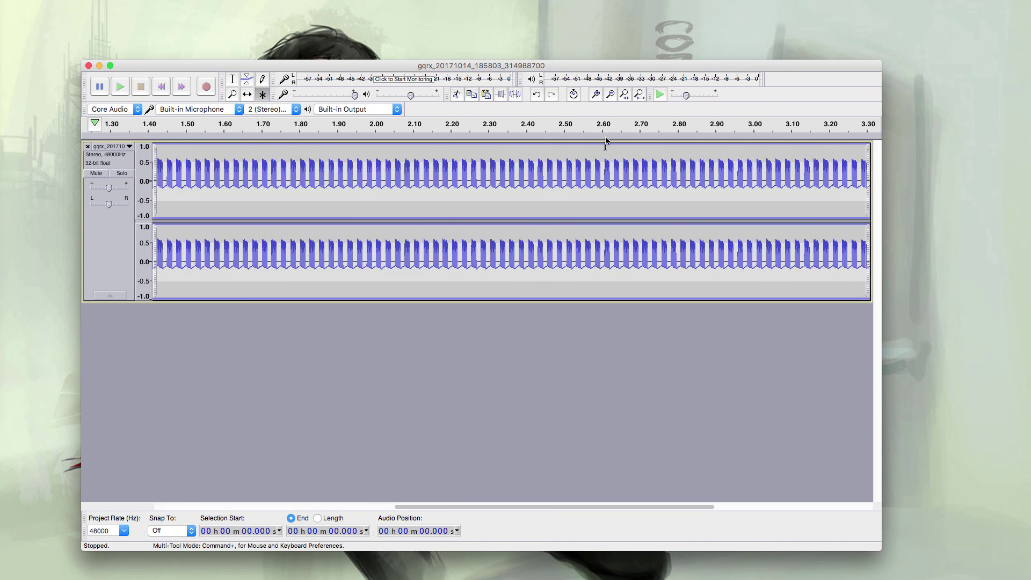
click(595, 96)
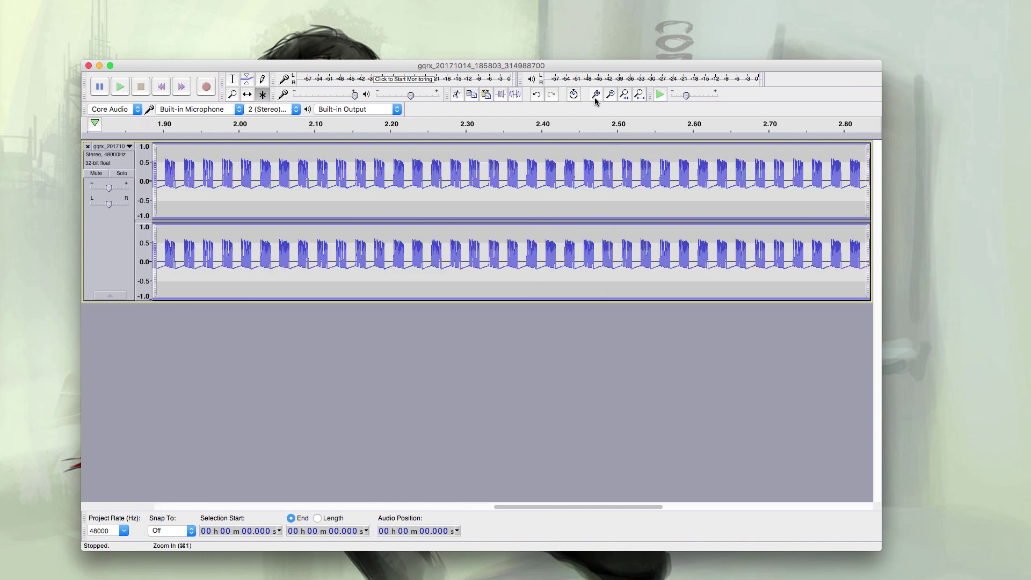
click(596, 96)
click(595, 97)
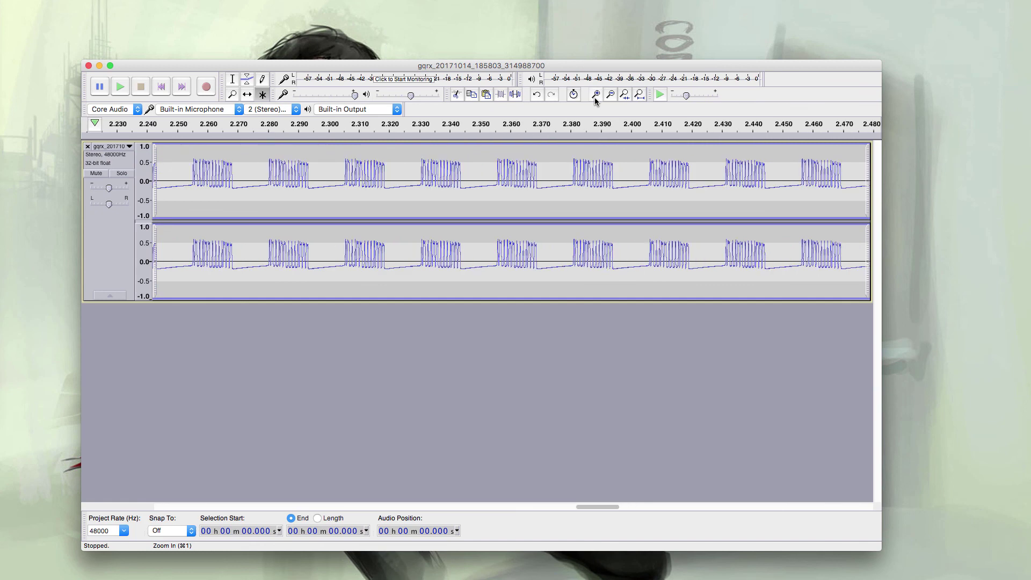
click(595, 97)
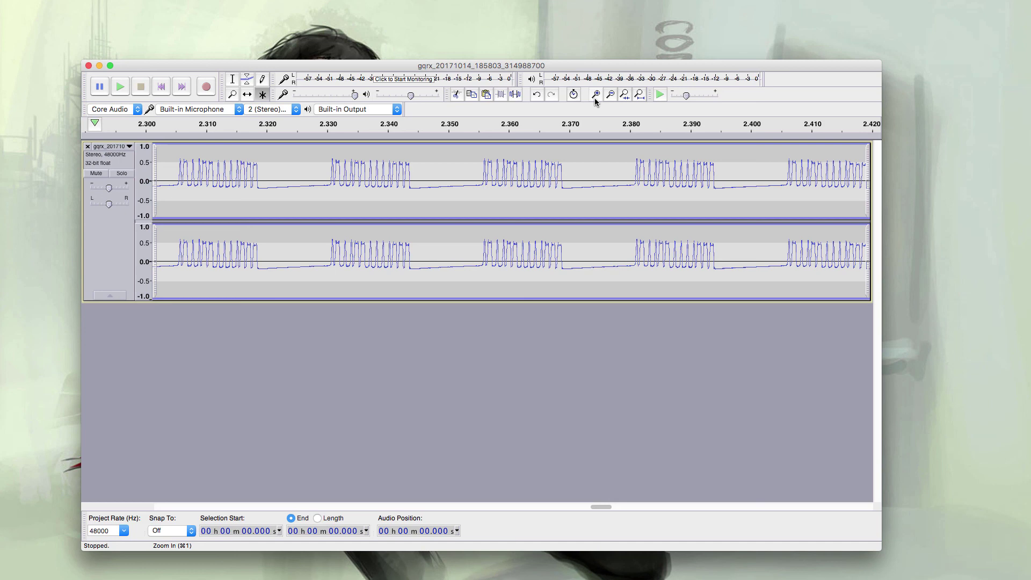
click(595, 98)
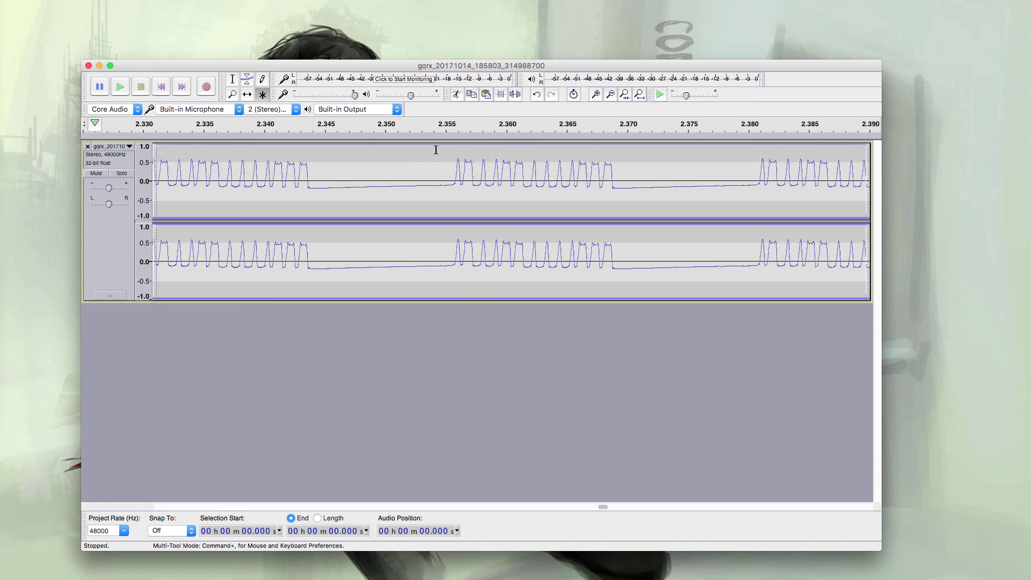
- Select the 2.354–2.370 s burst and zoom so its 13 pulses are readable
drag(436, 150, 624, 167)
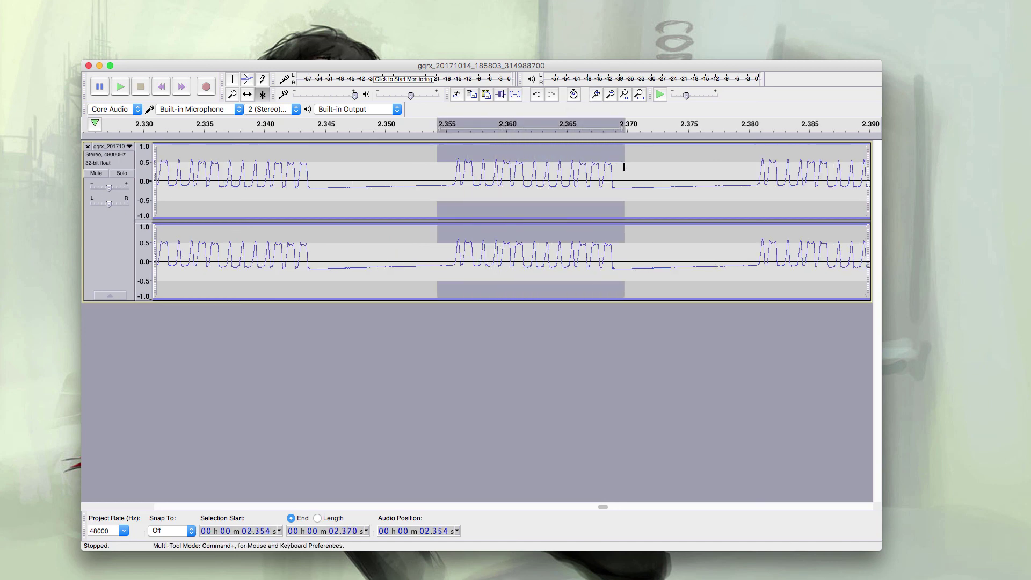
click(599, 95)
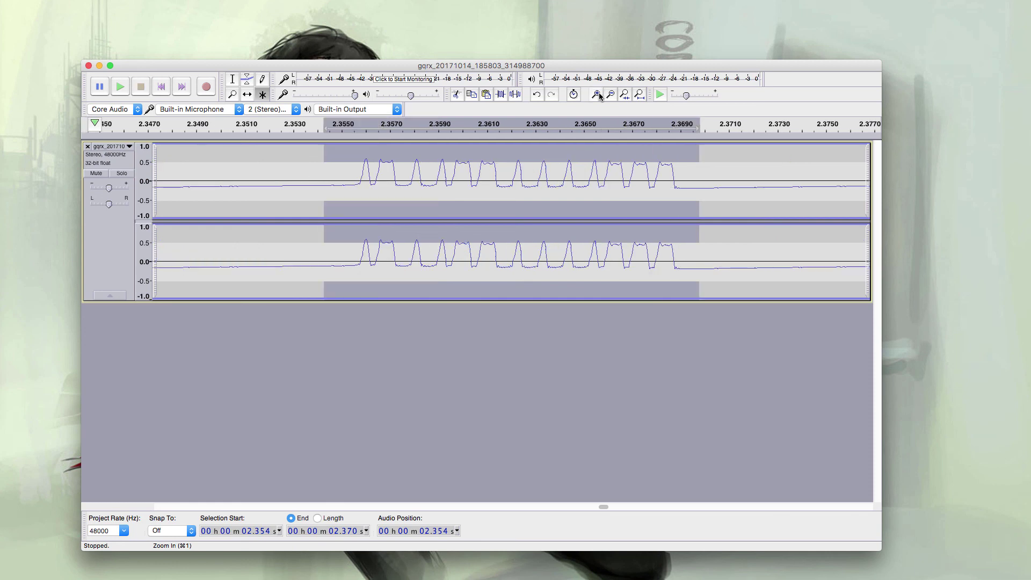
click(600, 96)
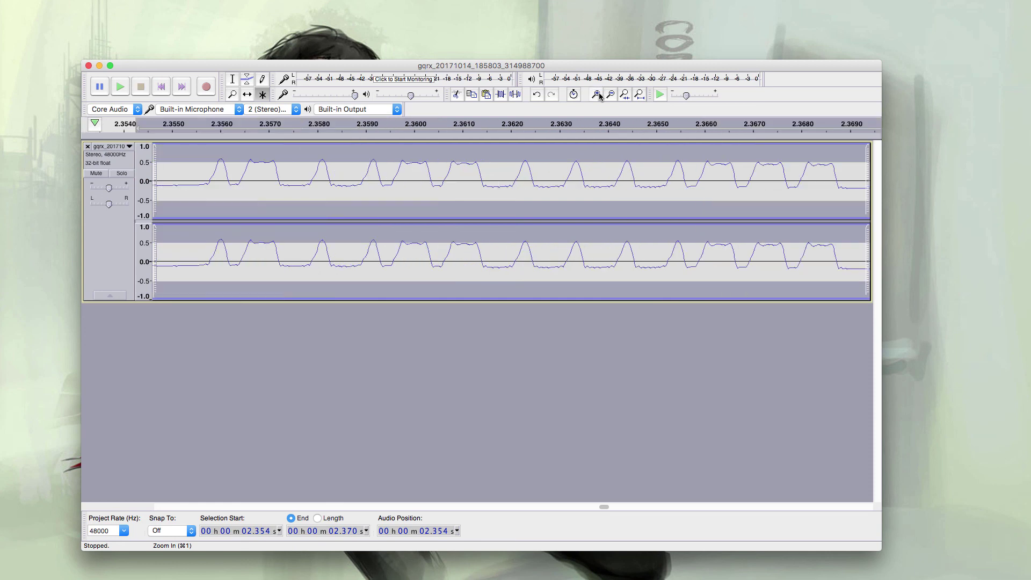
click(612, 95)
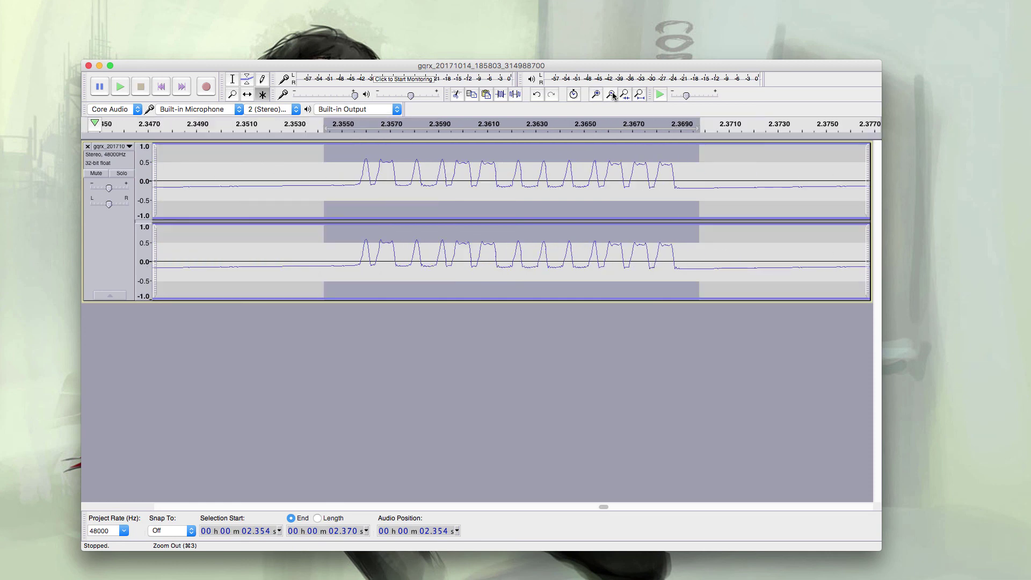